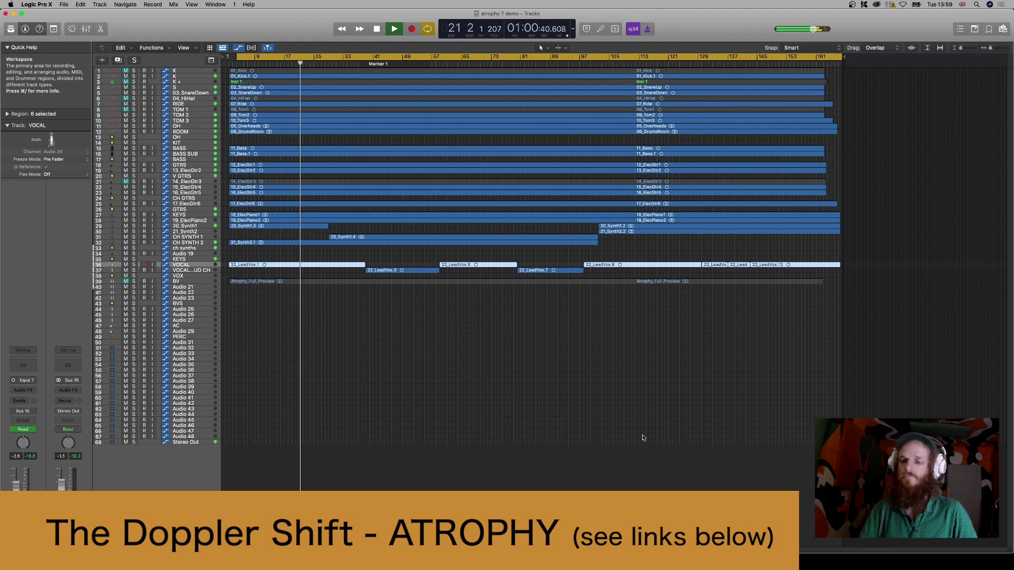
- Examine the lead vocal waveform on the VOCAL track between about bars 21 and 39, and place the playhead just before the first phrase
{"action": "key", "text": "z"}
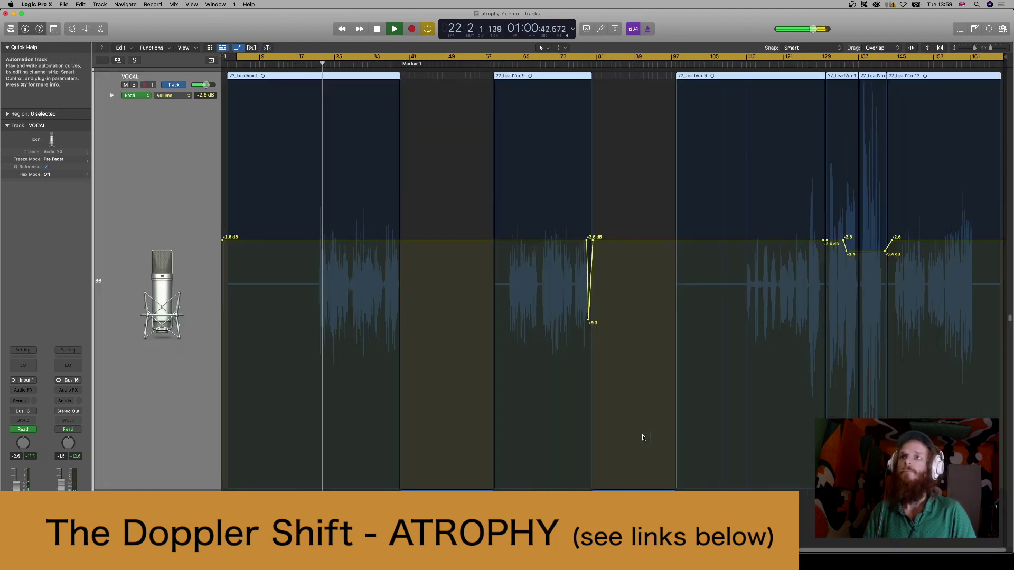
{"action": "key", "text": "super+Right"}
{"action": "key", "text": "super+Right"}
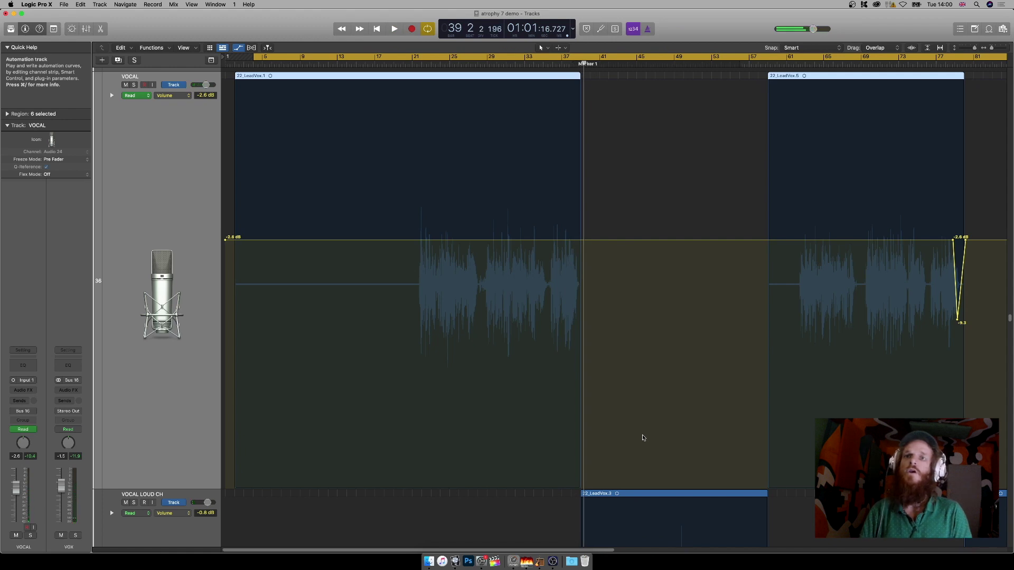
{"action": "key", "text": "super+Right"}
{"action": "key", "text": "super+Right"}
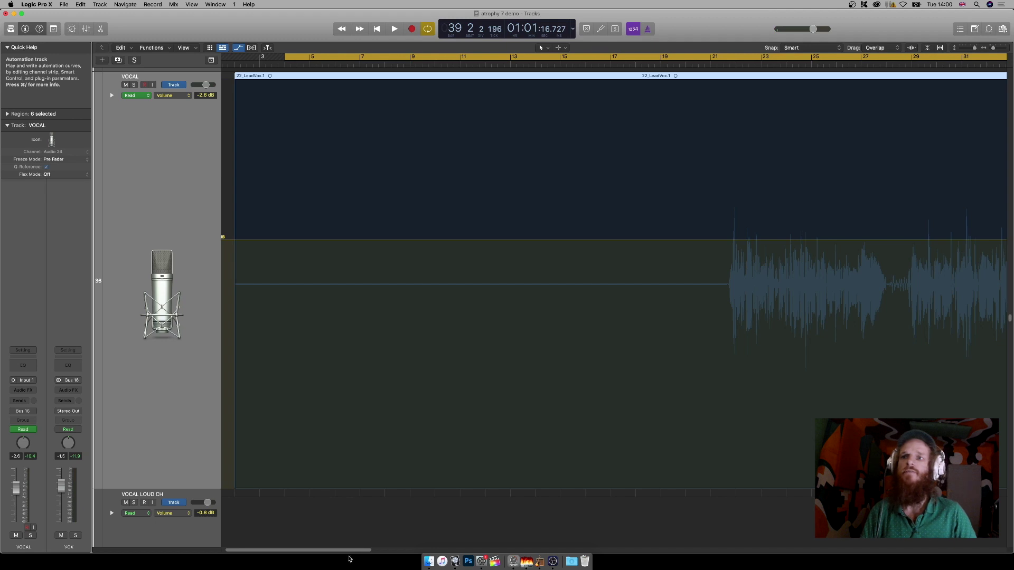
{"action": "left_click_drag", "start_coordinate": [346, 552], "coordinate": [415, 543]}
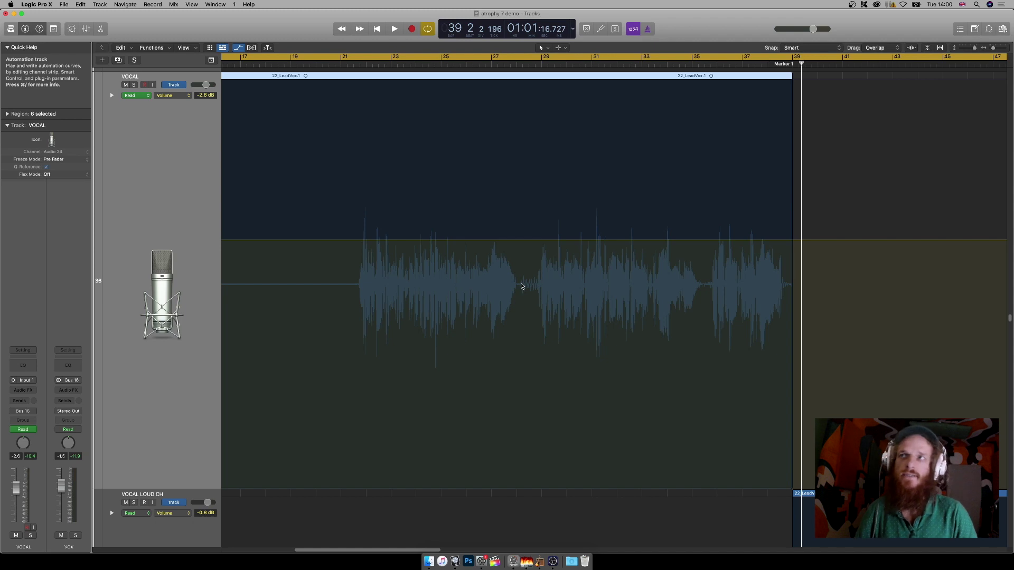
{"action": "left_click", "coordinate": [369, 65]}
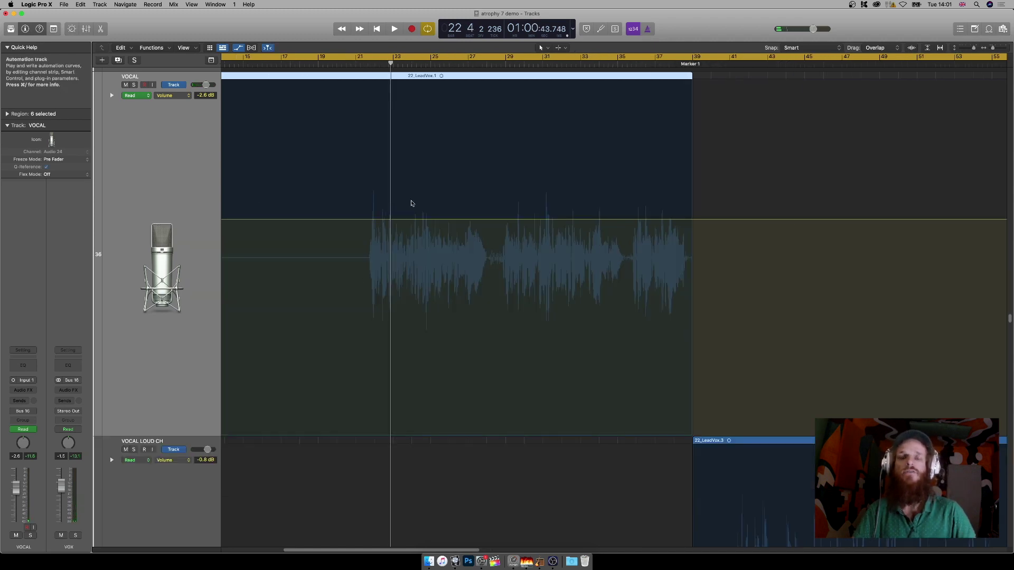
{"action": "key", "text": "super+Right"}
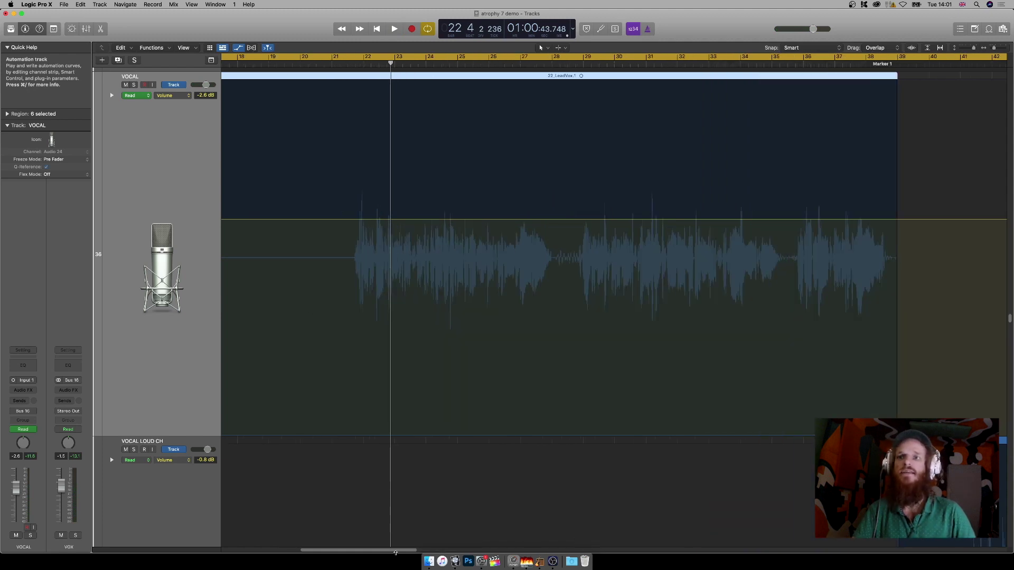
{"action": "left_click_drag", "start_coordinate": [397, 551], "coordinate": [403, 551]}
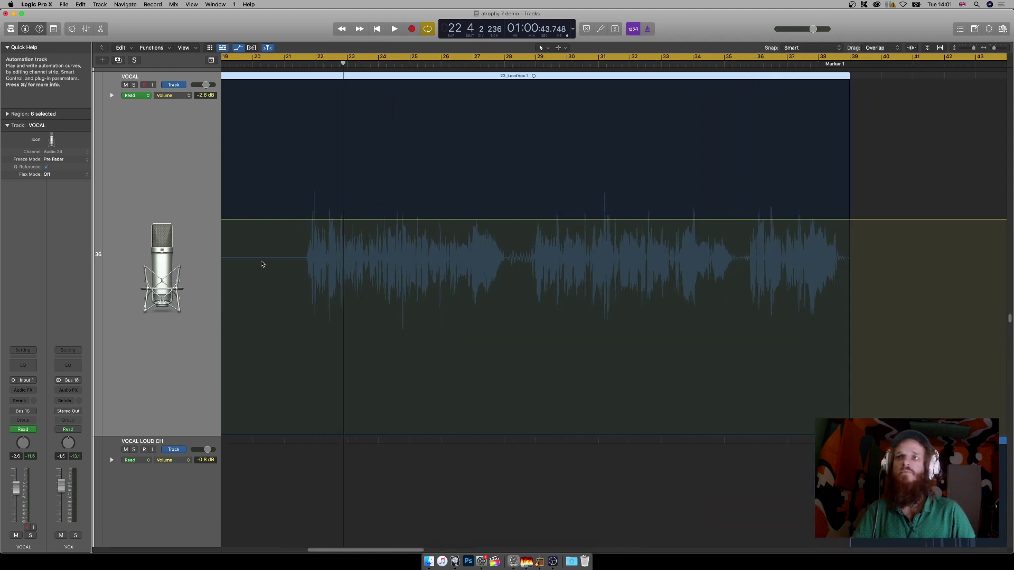
{"action": "key", "text": "comma"}
{"action": "key", "text": "comma"}
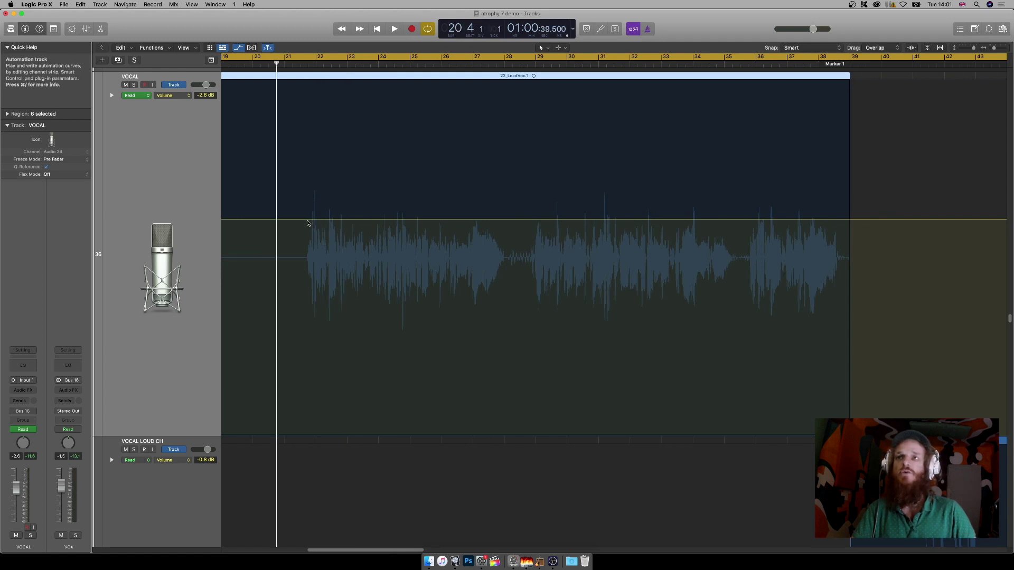
- Draw a volume automation dip to about -3.6 dB near bar 22 and a boost to about -2.0 dB near bar 28 on the VOCAL track
{"action": "left_click", "coordinate": [307, 220]}
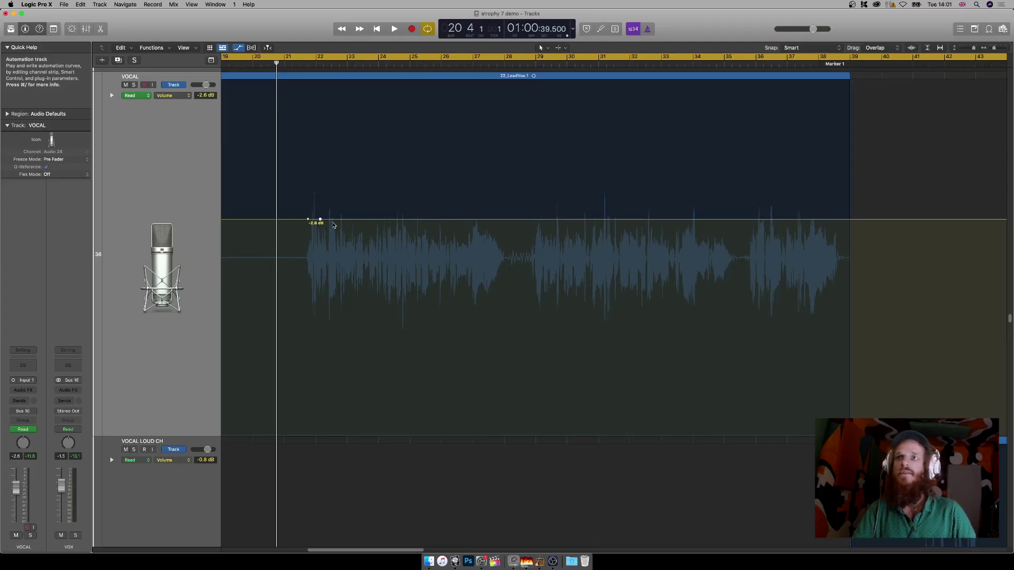
{"action": "left_click", "coordinate": [328, 220]}
{"action": "left_click", "coordinate": [333, 220]}
{"action": "left_click", "coordinate": [327, 219]}
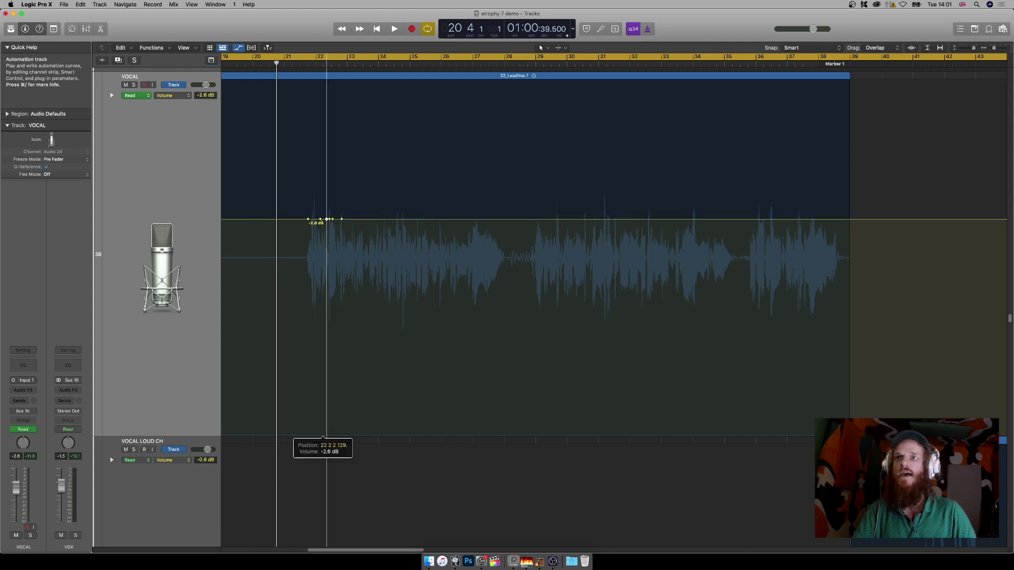
{"action": "left_click_drag", "start_coordinate": [332, 220], "coordinate": [330, 231]}
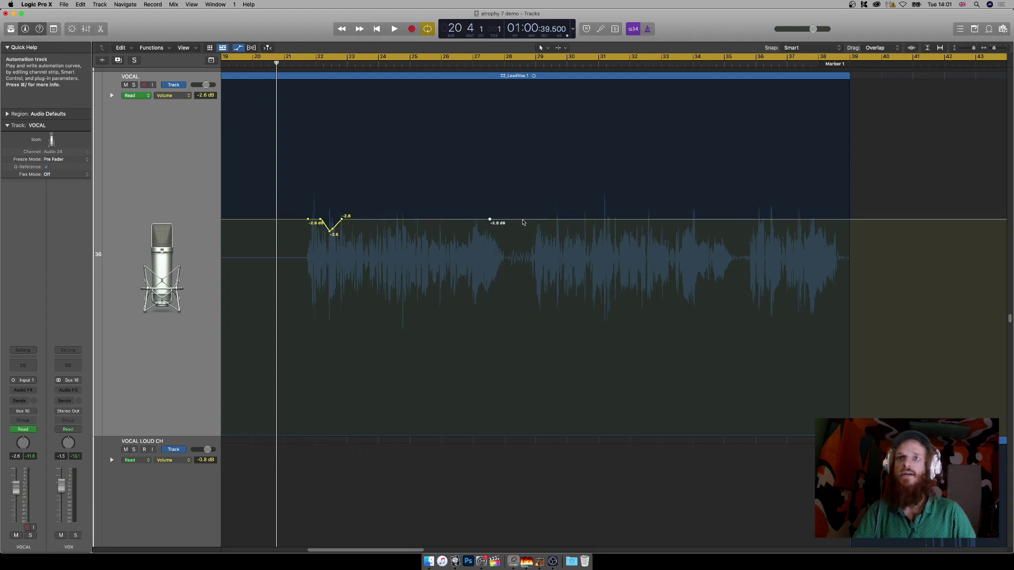
{"action": "mouse_move", "coordinate": [505, 222]}
{"action": "left_mouse_down"}
{"action": "mouse_move", "coordinate": [506, 211]}
{"action": "mouse_move", "coordinate": [486, 218]}
{"action": "left_mouse_up"}
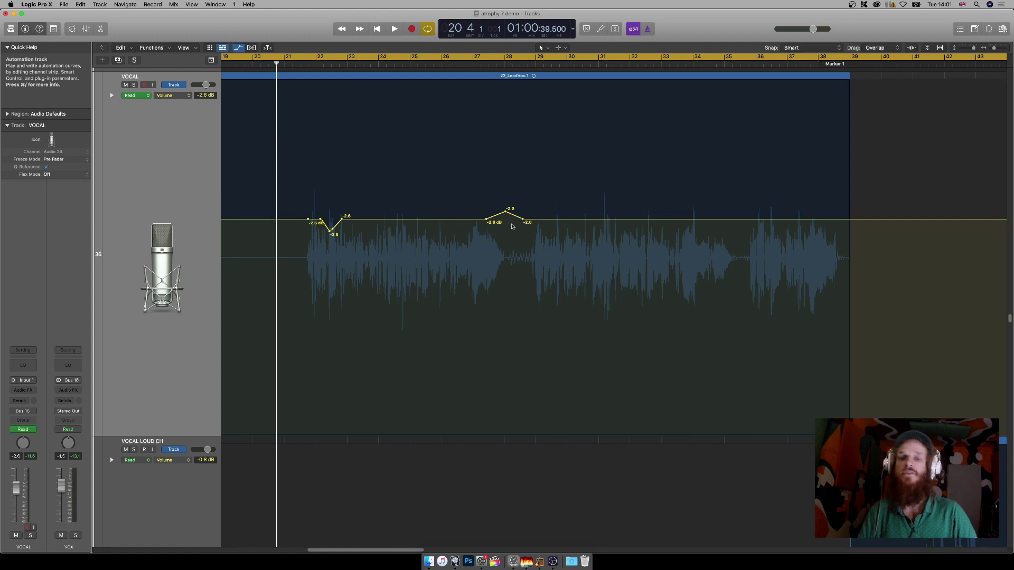
- Undo the volume boost near bar 28 and the dip near bar 22 on the VOCAL track
{"action": "key", "text": "super+z"}
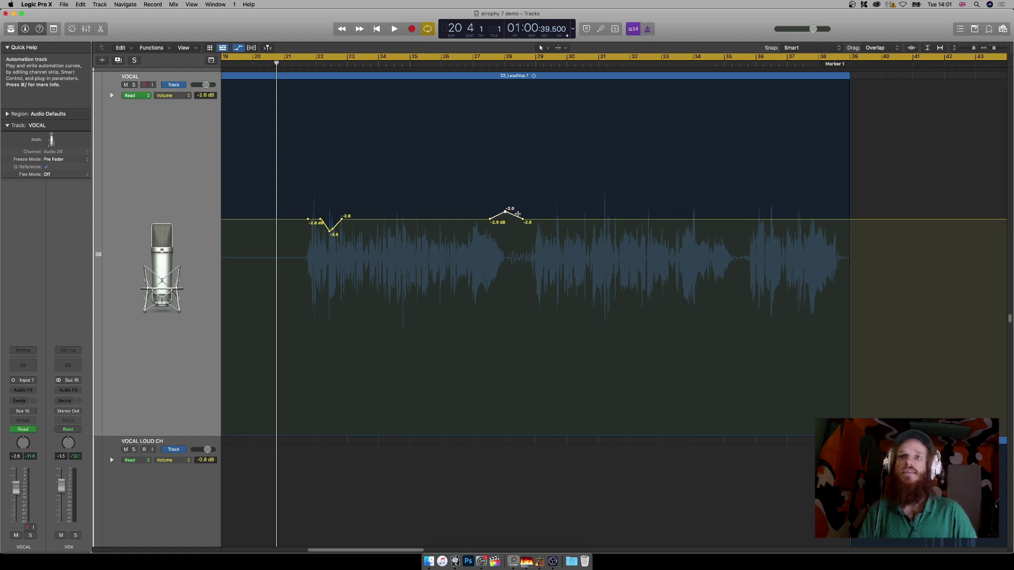
{"action": "key", "text": "super+z"}
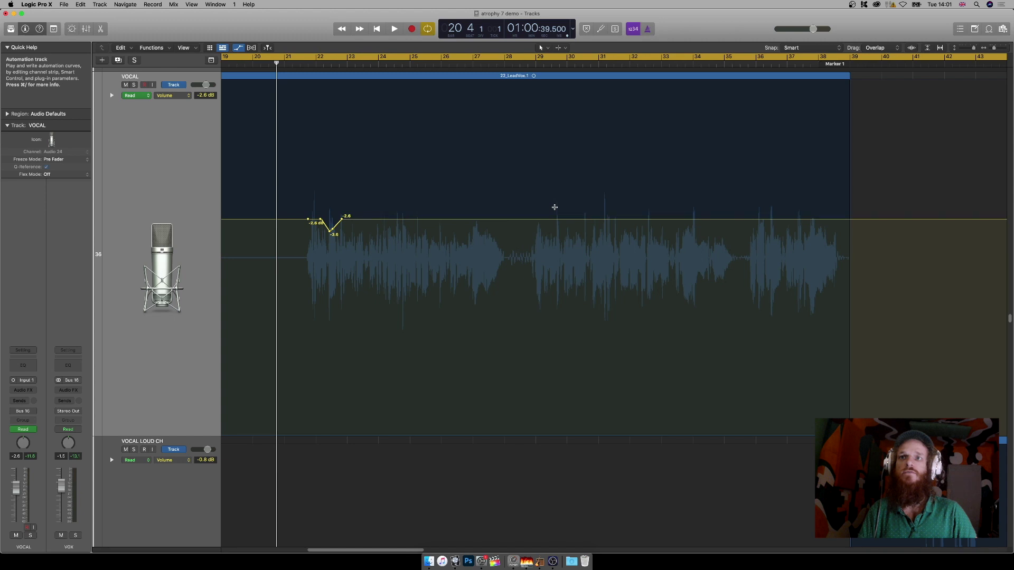
{"action": "key", "text": "super+z"}
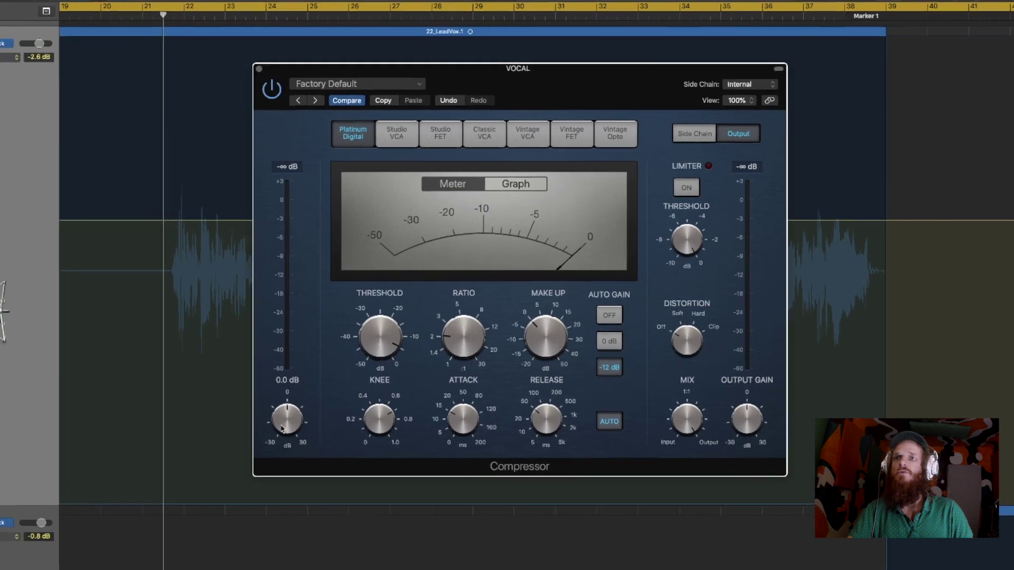
- Try raising the vocal Compressor's input gain, including to +14.0 dB, and reset it to 0.0 dB
{"action": "left_click_drag", "start_coordinate": [340, 396], "coordinate": [340, 396]}
{"action": "left_click_drag", "start_coordinate": [147, 480], "coordinate": [143, 492]}
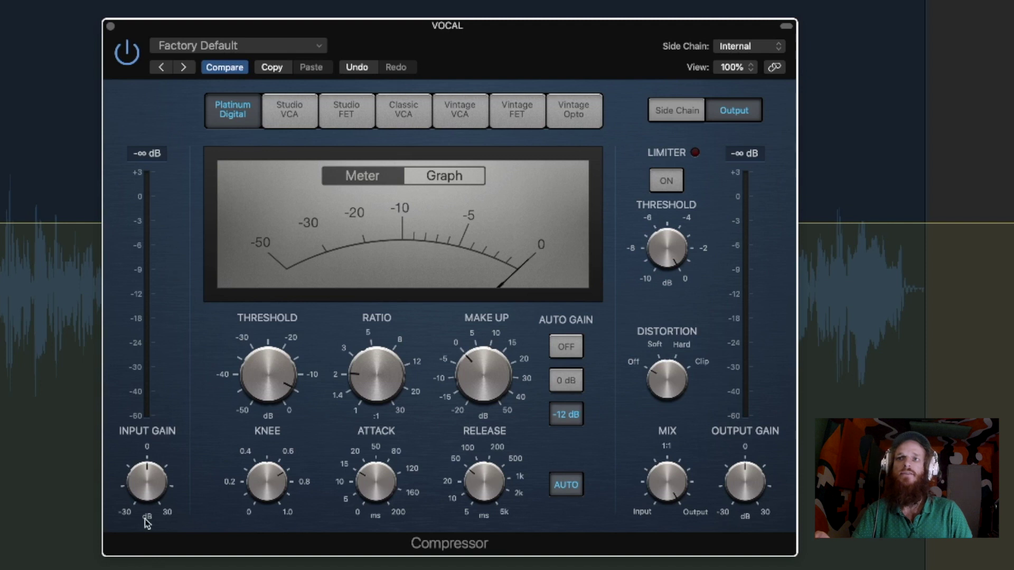
{"action": "left_click_drag", "start_coordinate": [148, 523], "coordinate": [144, 404]}
{"action": "mouse_move", "coordinate": [148, 494]}
{"action": "left_mouse_down"}
{"action": "mouse_move", "coordinate": [149, 537]}
{"action": "mouse_move", "coordinate": [150, 491]}
{"action": "left_mouse_up"}
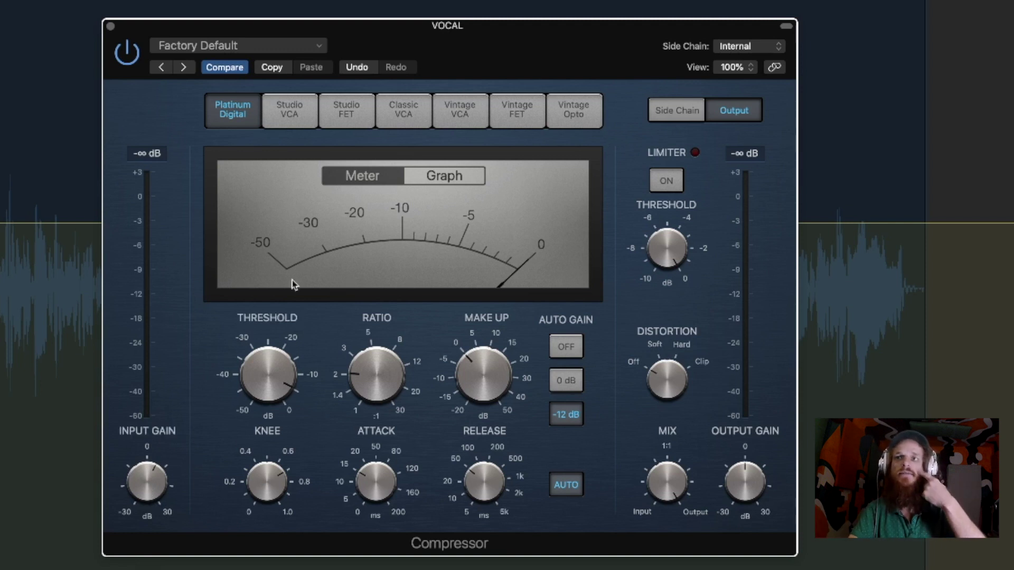
{"action": "mouse_move", "coordinate": [141, 502]}
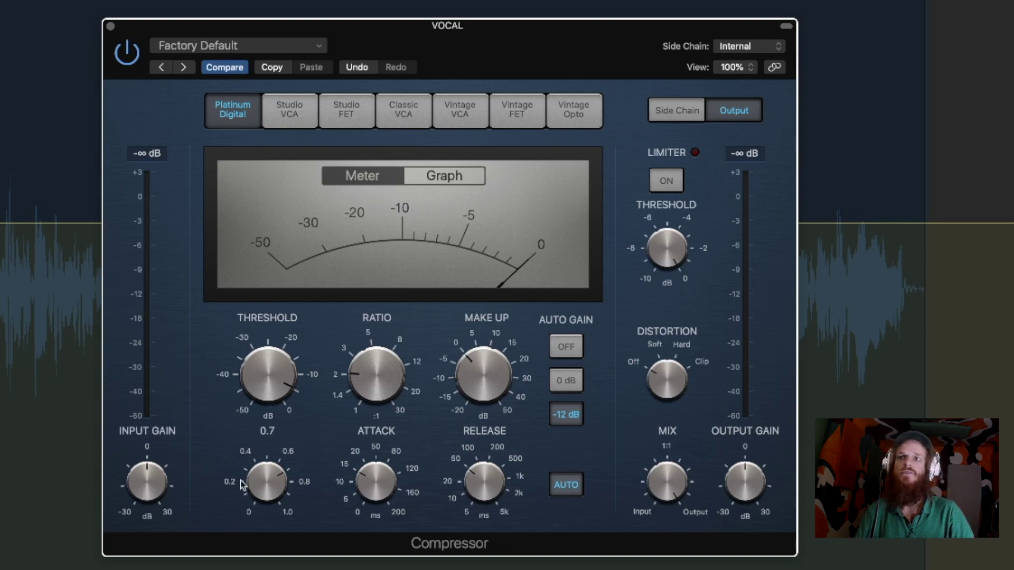
{"action": "left_click_drag", "start_coordinate": [146, 486], "coordinate": [147, 450]}
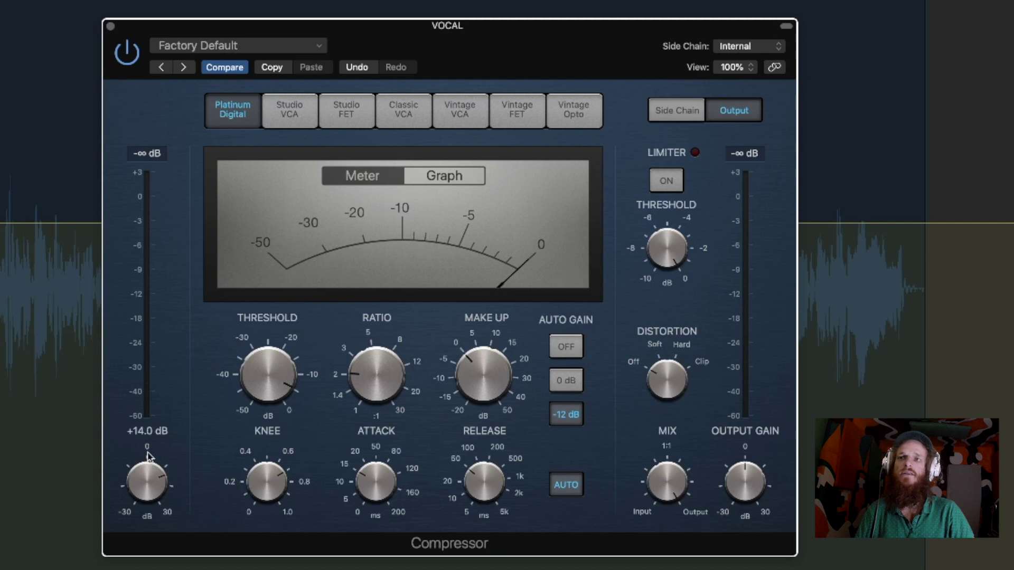
{"action": "mouse_move", "coordinate": [147, 490]}
{"action": "left_mouse_down"}
{"action": "mouse_move", "coordinate": [144, 561]}
{"action": "mouse_move", "coordinate": [149, 478]}
{"action": "left_mouse_up"}
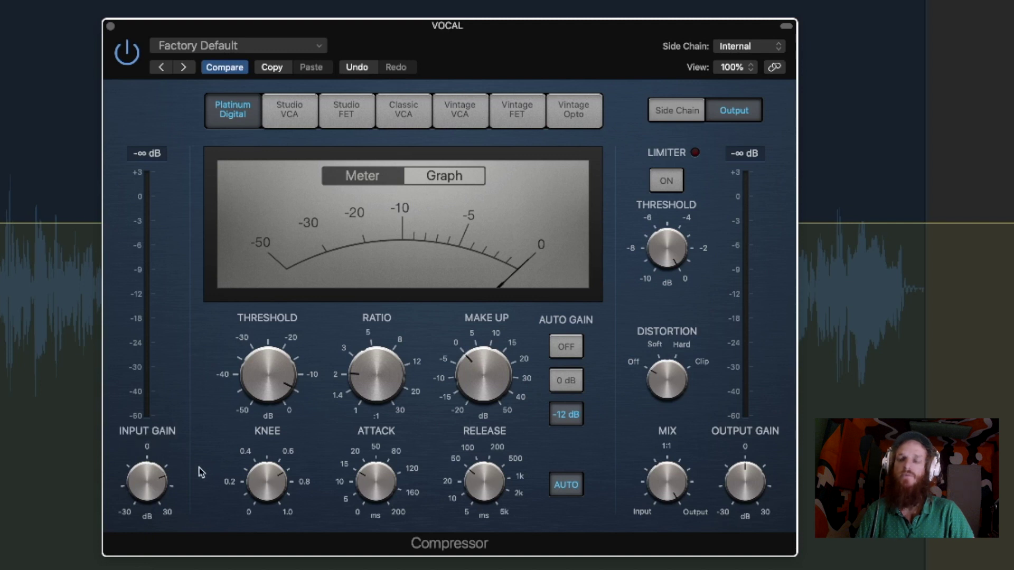
{"action": "left_click", "coordinate": [147, 485], "text": "alt"}
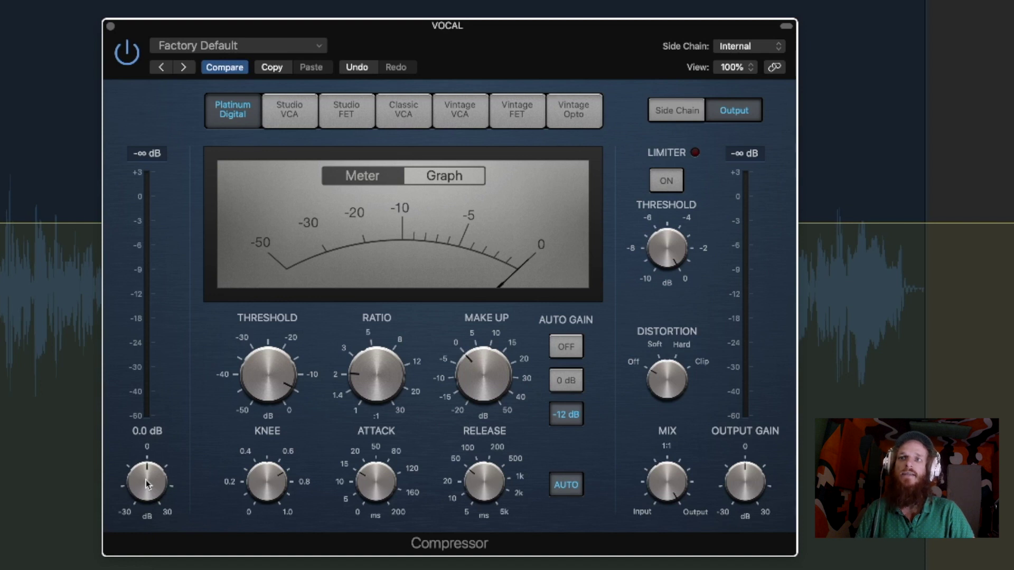
{"action": "mouse_move", "coordinate": [148, 484]}
{"action": "left_mouse_down"}
{"action": "mouse_move", "coordinate": [136, 520]}
{"action": "mouse_move", "coordinate": [144, 507]}
{"action": "mouse_move", "coordinate": [147, 515]}
{"action": "mouse_move", "coordinate": [149, 484]}
{"action": "left_mouse_up"}
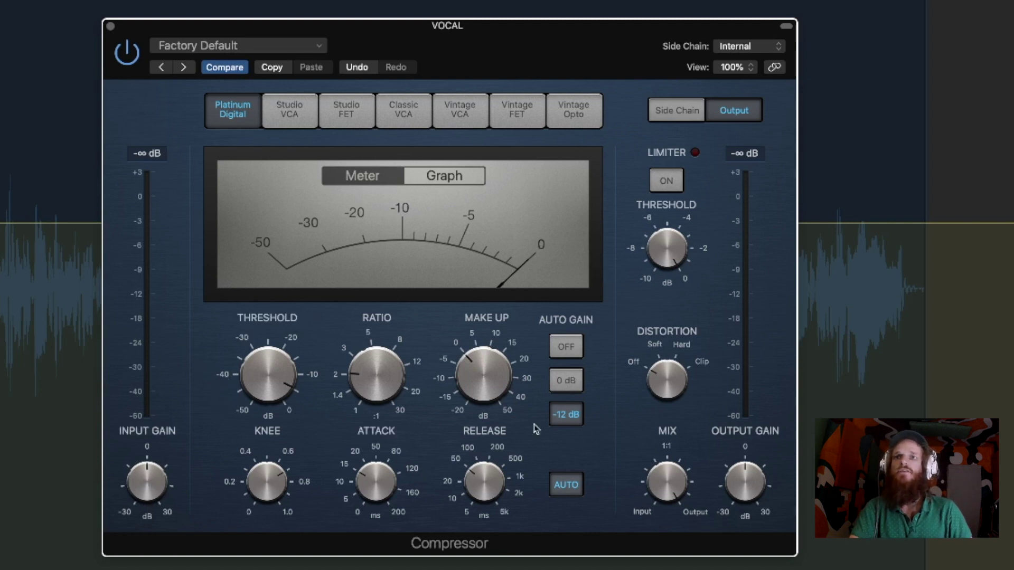
- Set the Compressor's threshold to 0.0 dB and raise its ratio to about 3.1:1
{"action": "left_click_drag", "start_coordinate": [272, 379], "coordinate": [273, 355]}
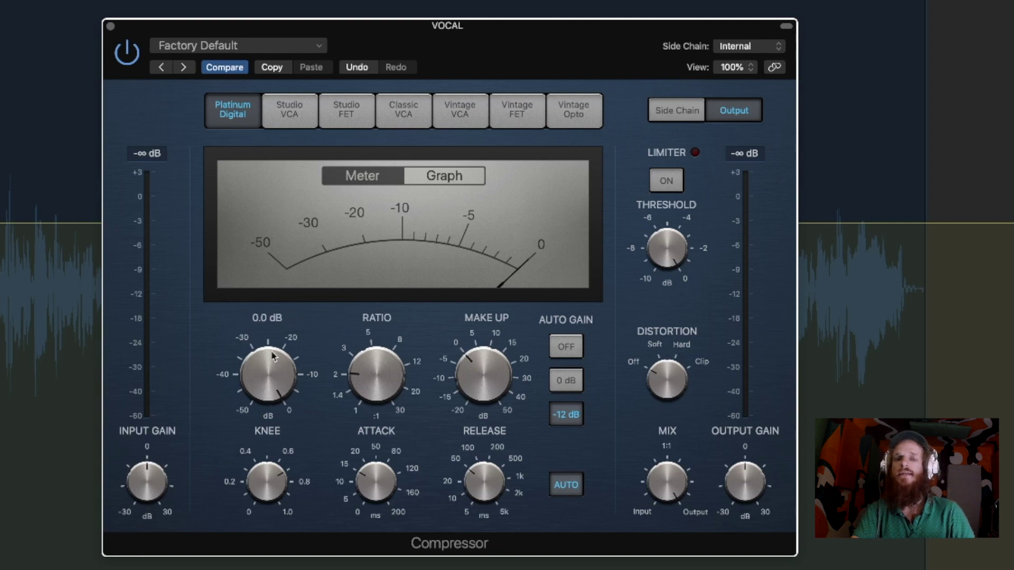
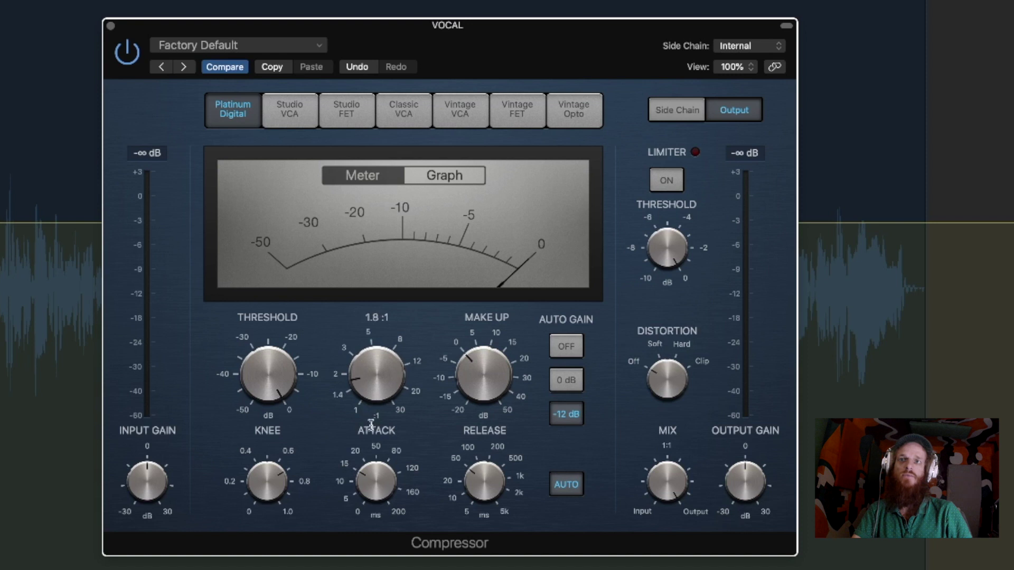
{"action": "mouse_move", "coordinate": [368, 382]}
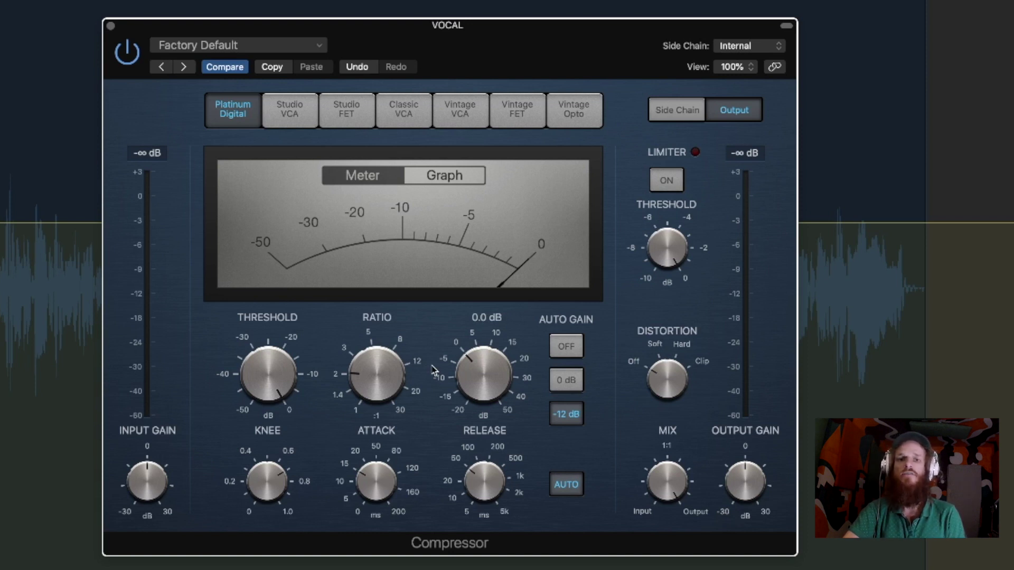
{"action": "mouse_move", "coordinate": [377, 374]}
{"action": "left_mouse_down"}
{"action": "mouse_move", "coordinate": [376, 338]}
{"action": "mouse_move", "coordinate": [377, 364]}
{"action": "left_mouse_up"}
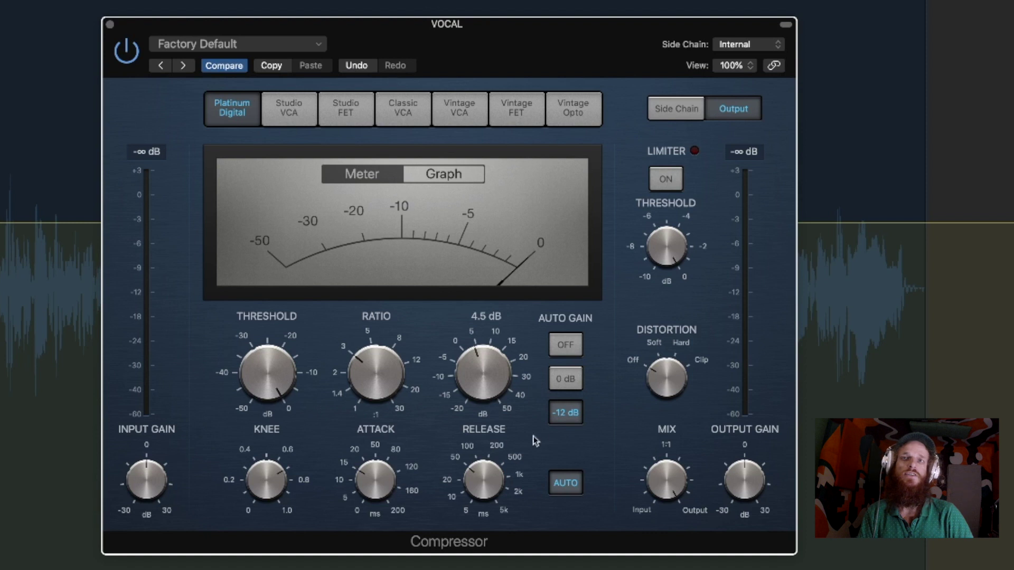
- Try the Compressor with auto gain off and its make-up gain at about 0 dB
{"action": "left_click", "coordinate": [568, 341]}
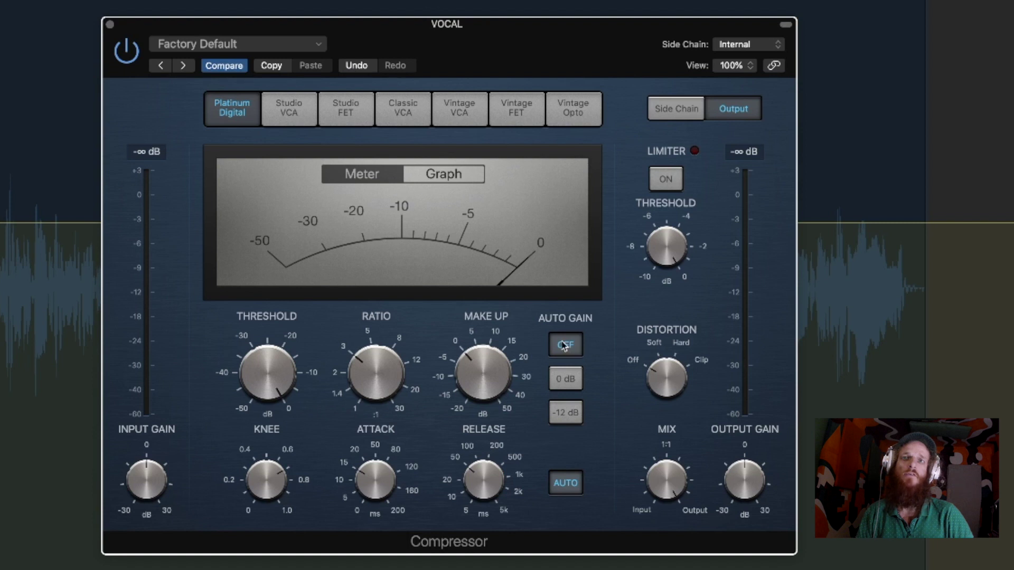
{"action": "mouse_move", "coordinate": [475, 379]}
{"action": "left_click_drag", "start_coordinate": [474, 378], "coordinate": [471, 380]}
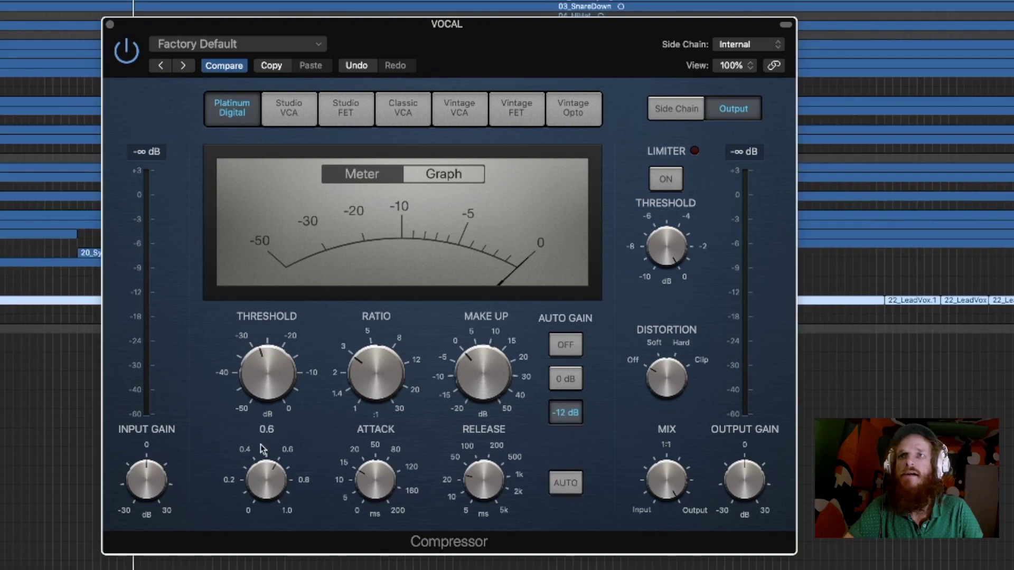
- Compare the Compressor's knee at 0.0 and 1.0 using the Graph display, and set it to about 0.5
{"action": "left_click_drag", "start_coordinate": [268, 462], "coordinate": [266, 488]}
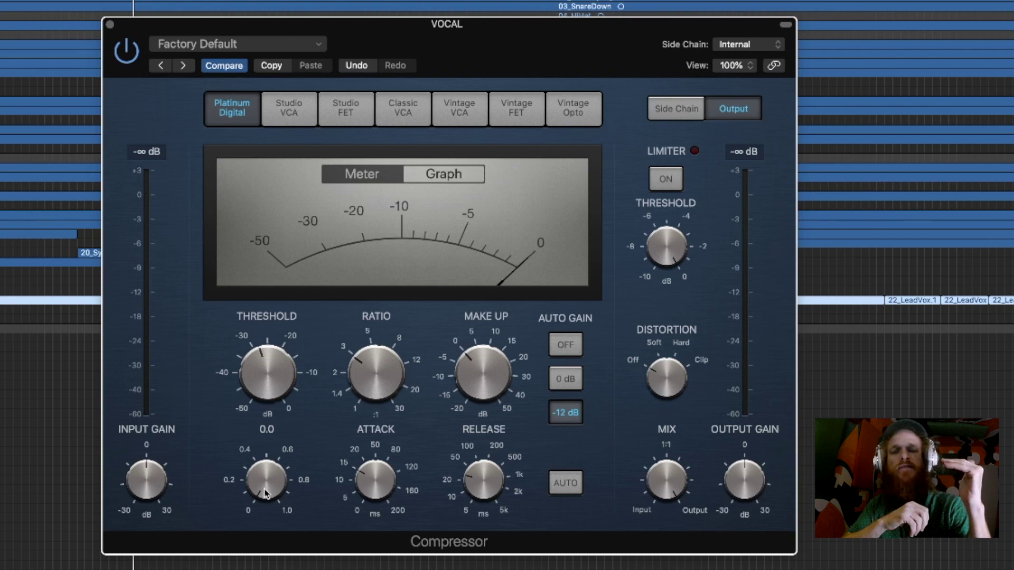
{"action": "left_click_drag", "start_coordinate": [258, 499], "coordinate": [245, 448]}
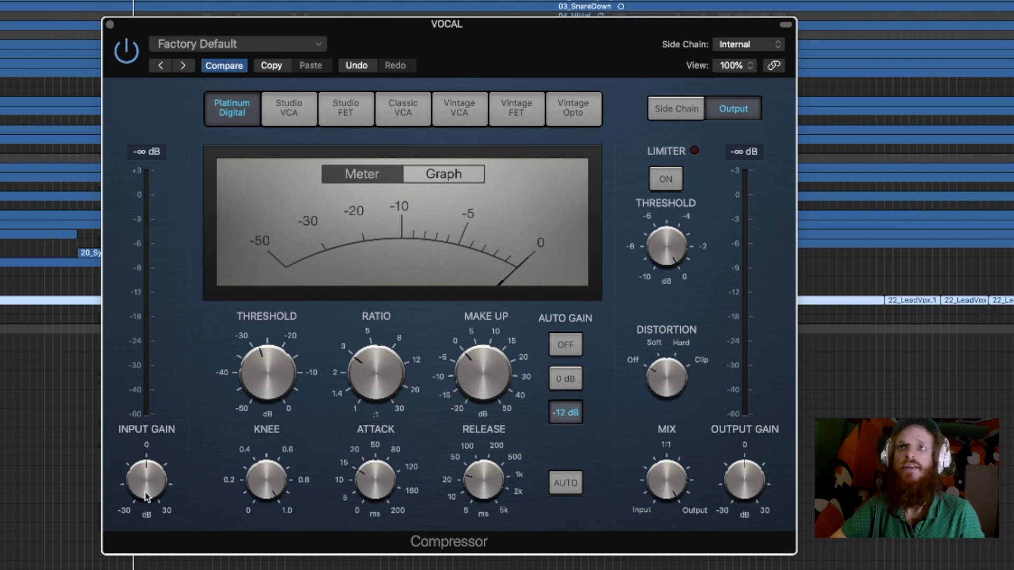
{"action": "left_click", "coordinate": [437, 176]}
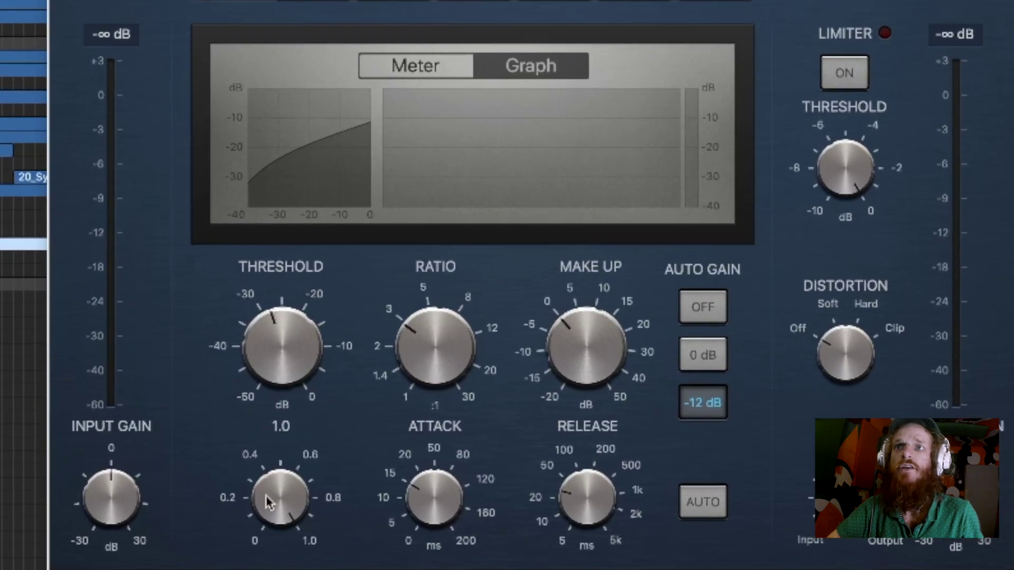
{"action": "left_click_drag", "start_coordinate": [263, 495], "coordinate": [263, 520]}
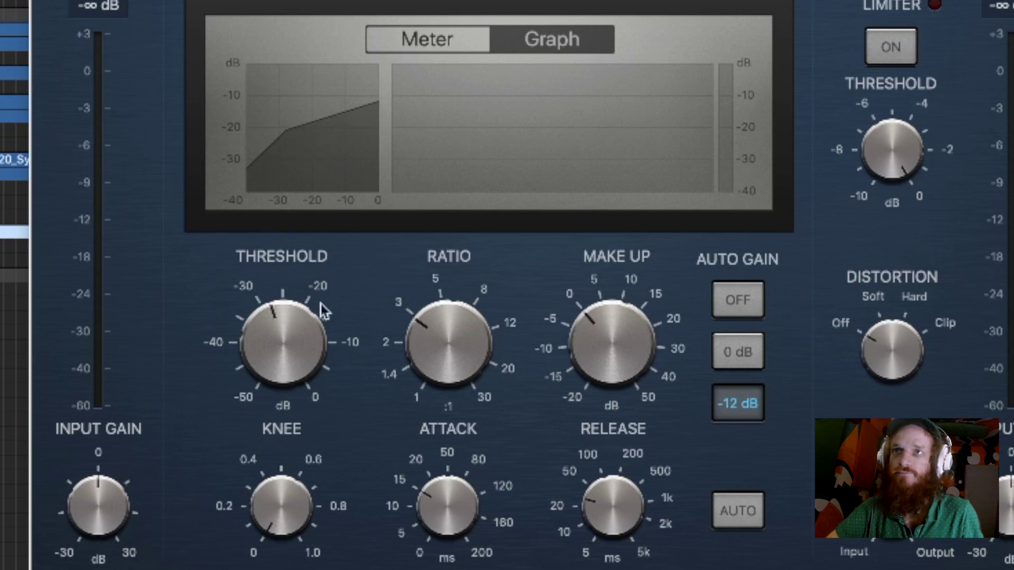
{"action": "left_click_drag", "start_coordinate": [290, 520], "coordinate": [289, 390]}
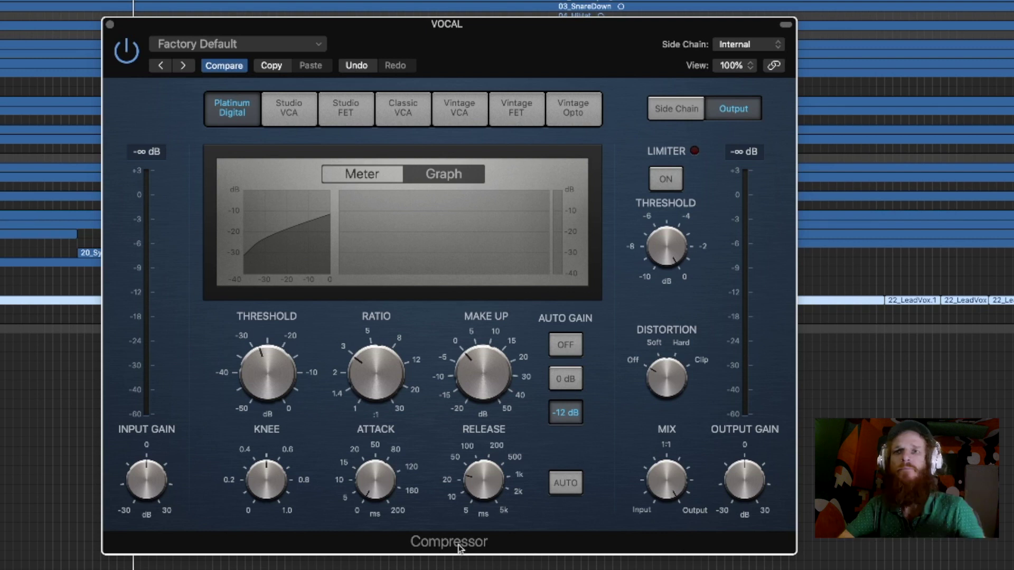
- Set the Compressor's attack to about 50 ms and its release to about 290 ms
{"action": "left_click_drag", "start_coordinate": [387, 484], "coordinate": [380, 448]}
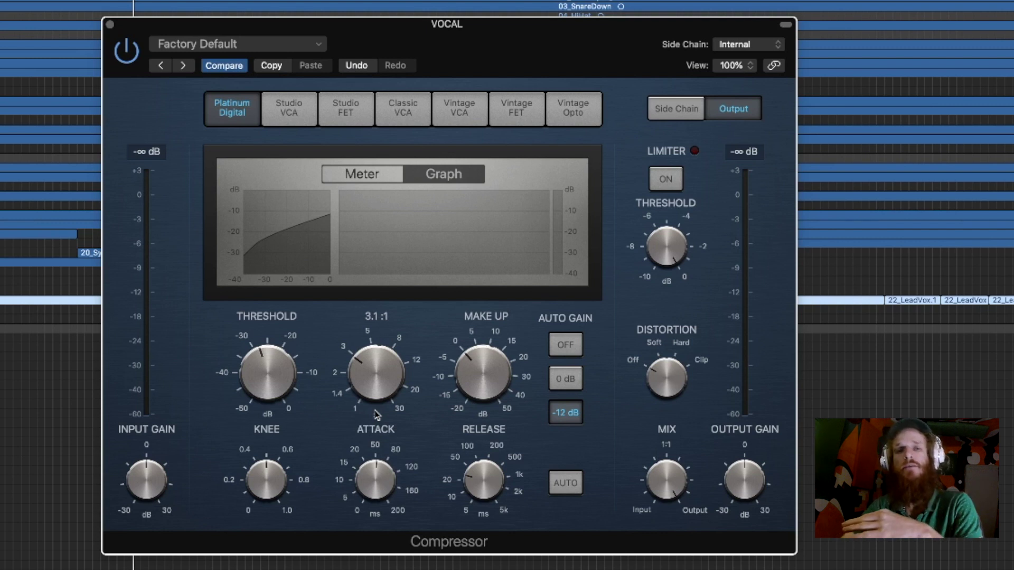
{"action": "left_click_drag", "start_coordinate": [474, 477], "coordinate": [467, 446]}
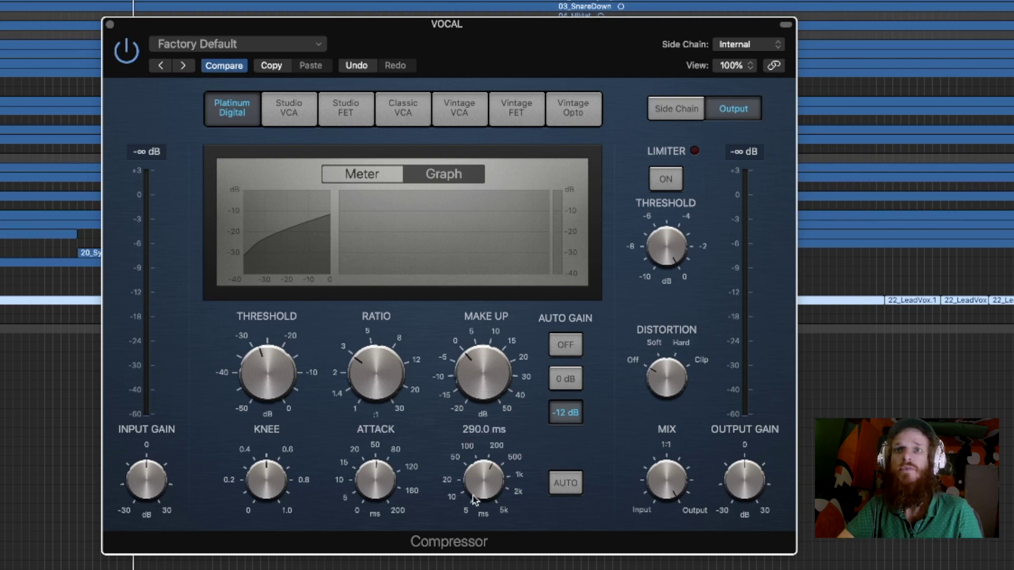
- Try the Compressor's release near its 5k maximum, and bring it down to about 50 ms
{"action": "left_click_drag", "start_coordinate": [474, 495], "coordinate": [474, 465]}
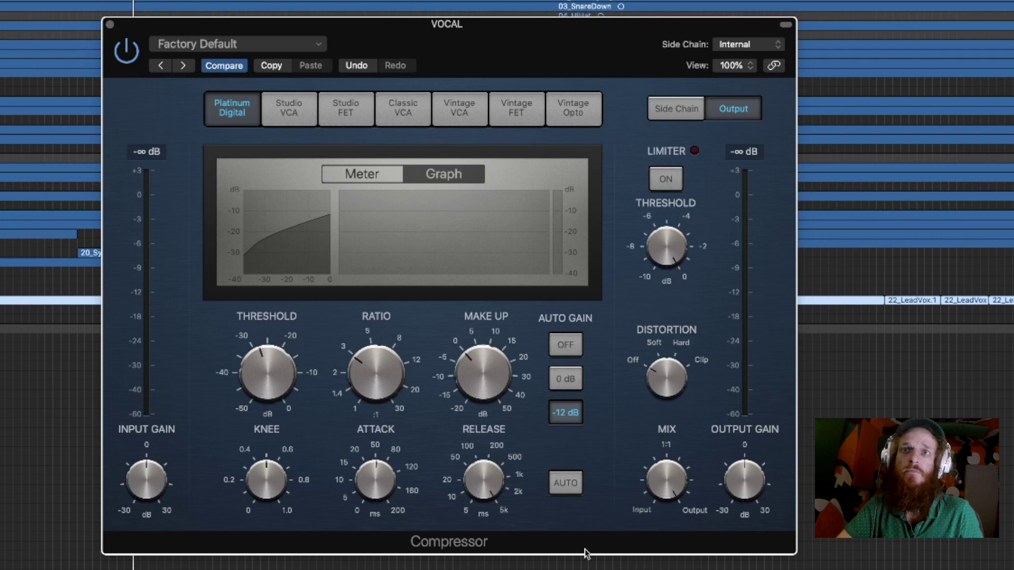
{"action": "left_click_drag", "start_coordinate": [482, 501], "coordinate": [475, 484]}
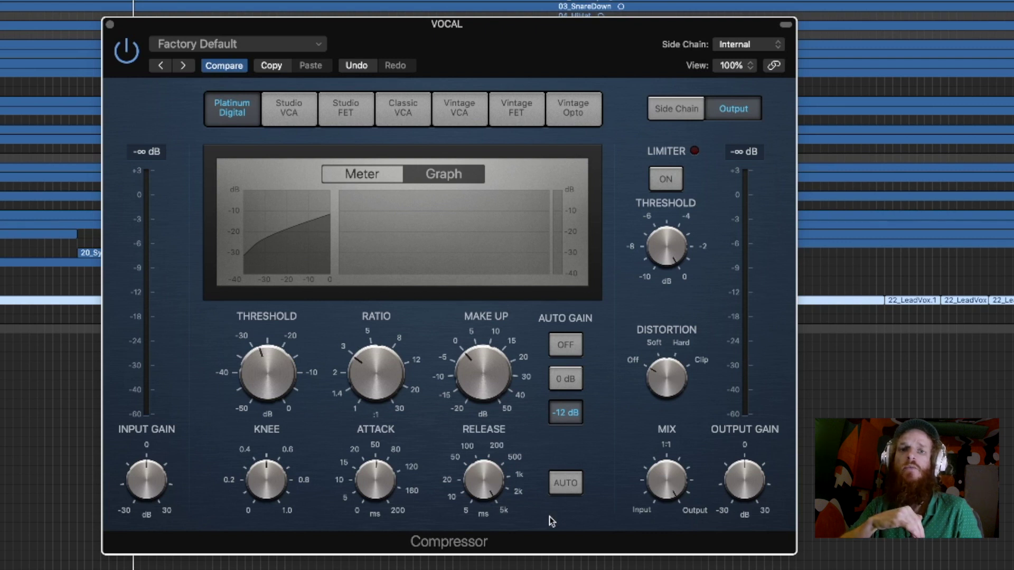
{"action": "left_click_drag", "start_coordinate": [470, 496], "coordinate": [445, 554]}
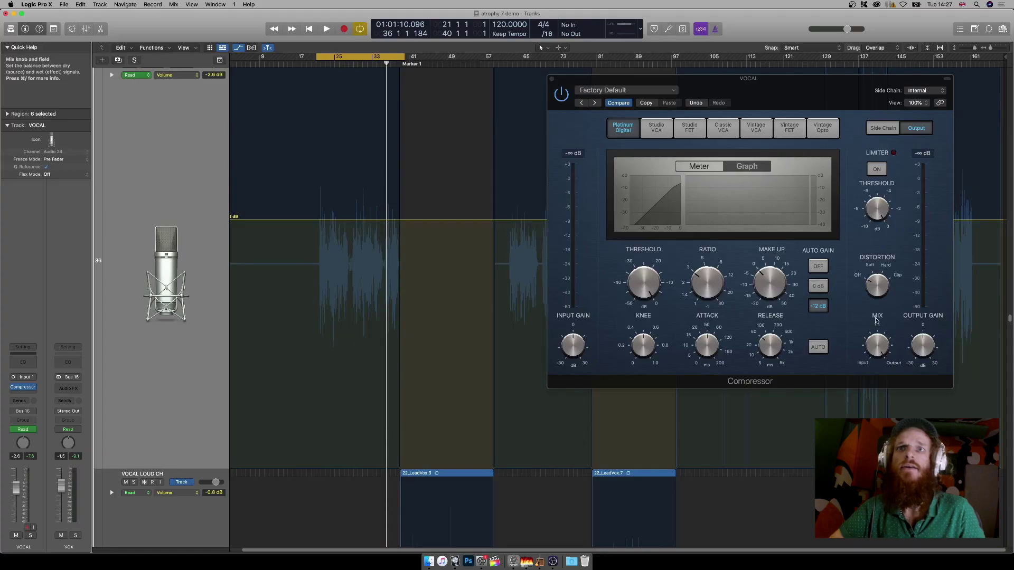
- Set the Compressor's threshold to about -22 dB and raise the make-up gain to about 3 dB while listening to the vocal
{"action": "left_click", "coordinate": [650, 285]}
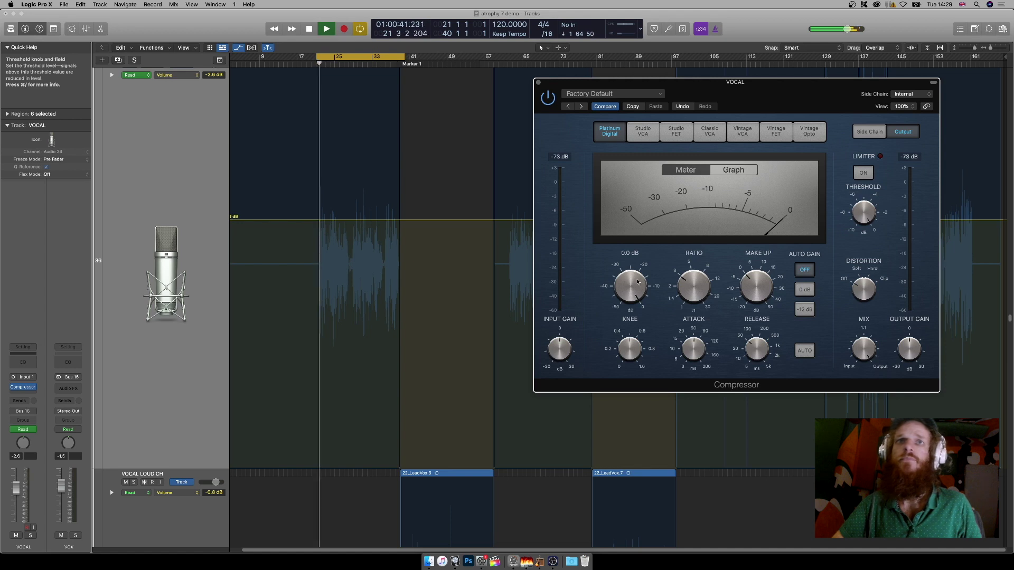
{"action": "left_click_drag", "start_coordinate": [635, 287], "coordinate": [637, 336]}
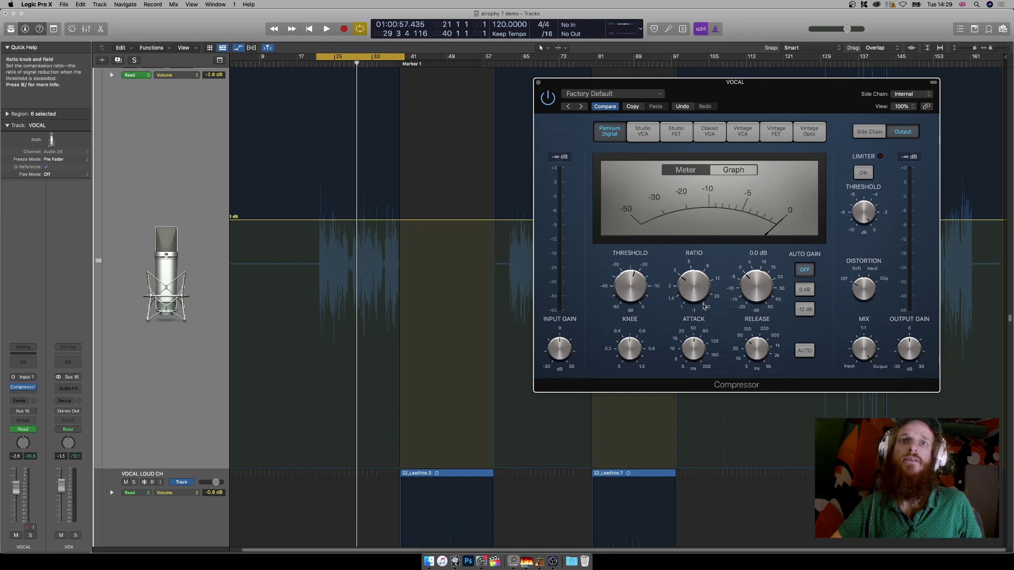
{"action": "key", "text": "space"}
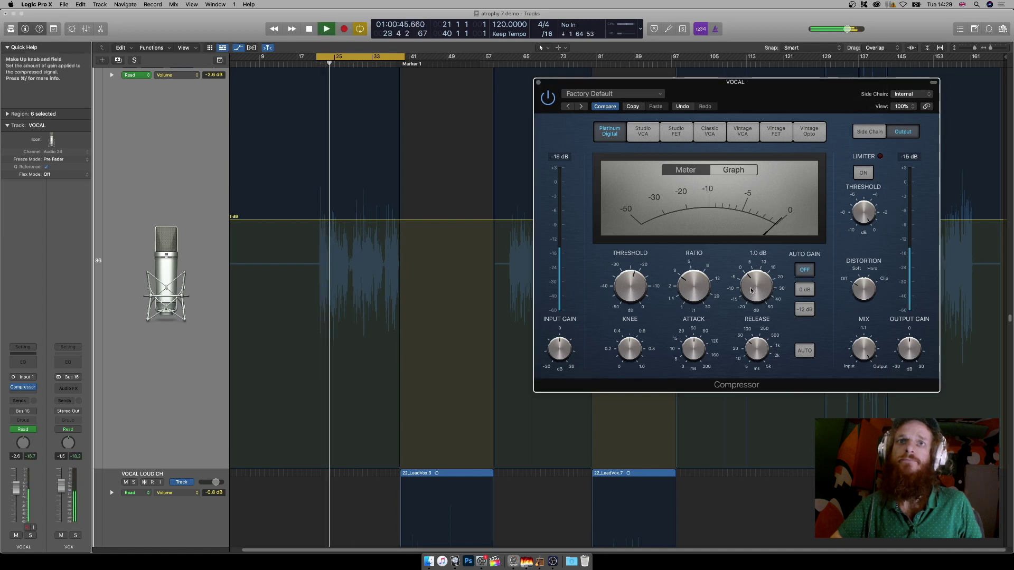
{"action": "left_click_drag", "start_coordinate": [752, 289], "coordinate": [753, 286]}
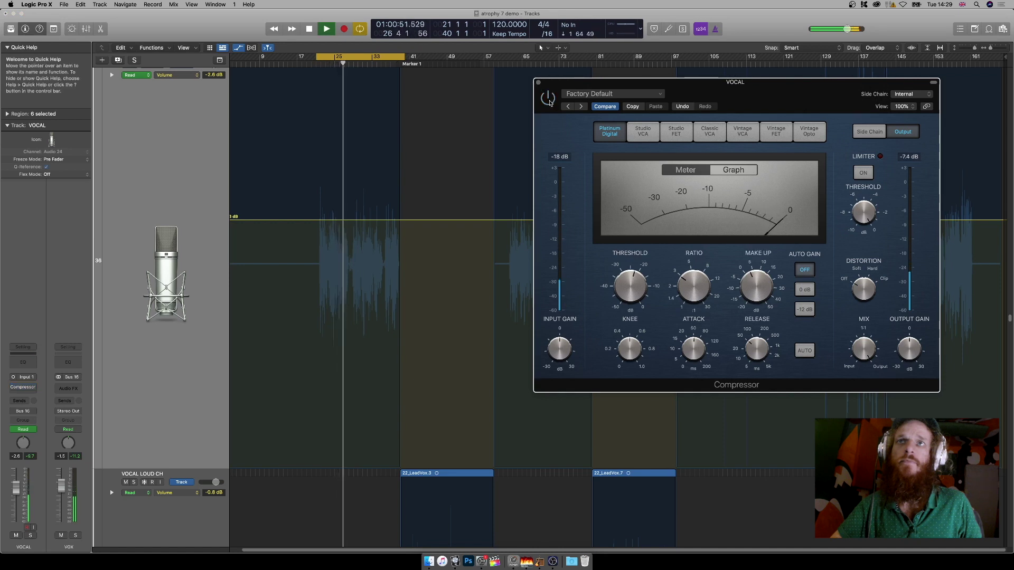
{"action": "mouse_move", "coordinate": [748, 289]}
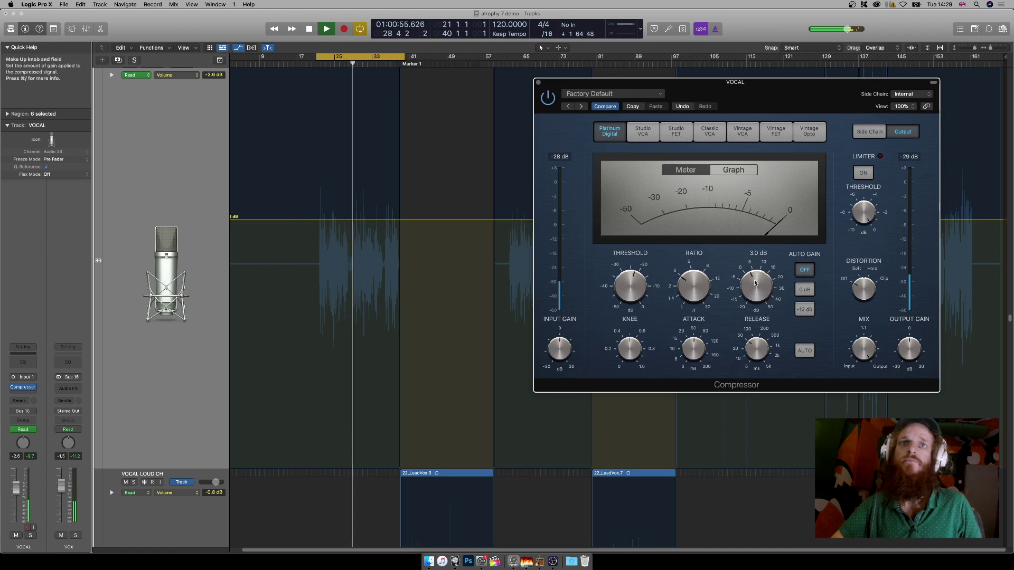
{"action": "key", "text": "space"}
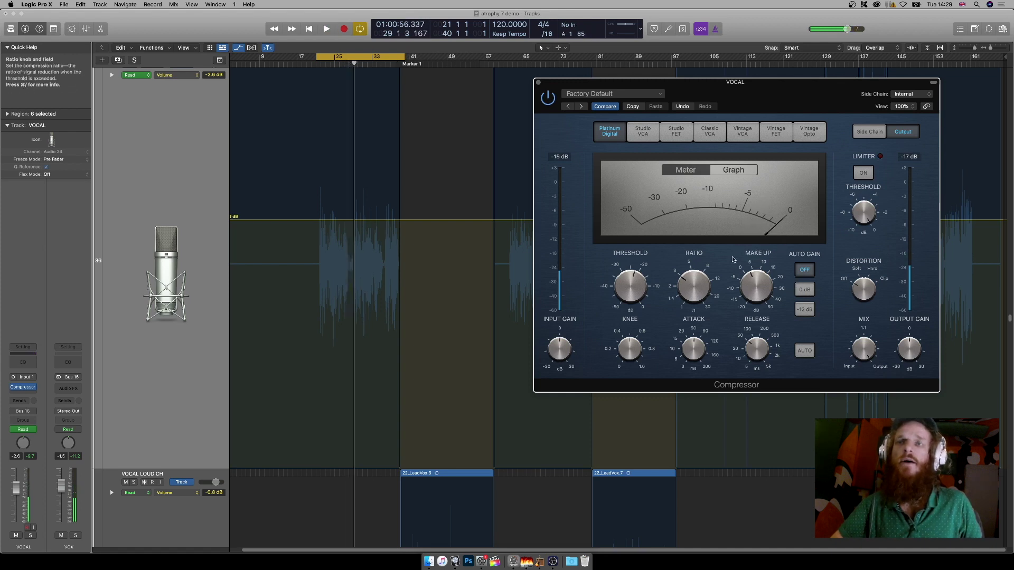
- Return the playhead to bar 21, show the Compressor's Graph display and play the vocal
{"action": "left_click", "coordinate": [316, 63]}
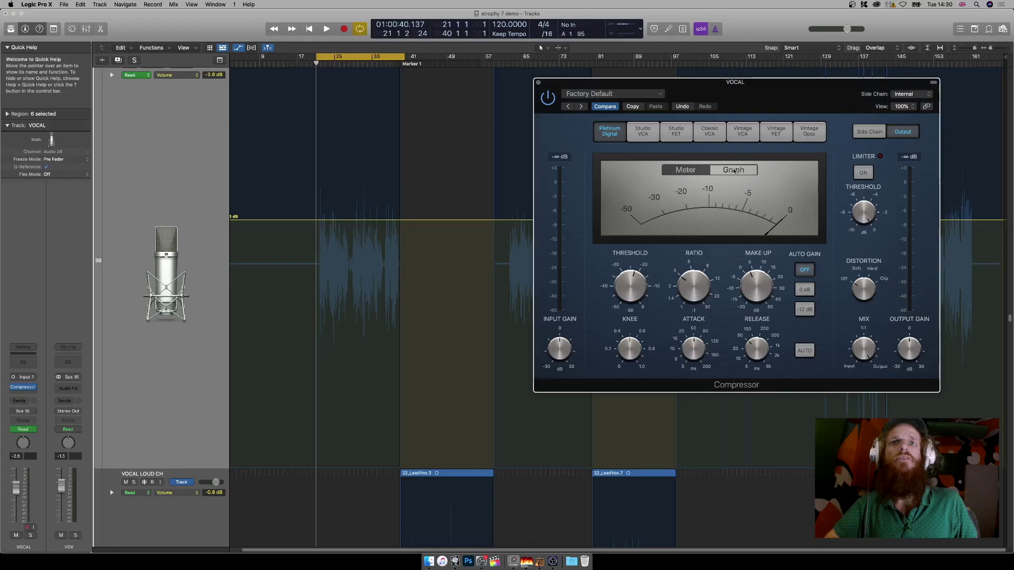
{"action": "left_click", "coordinate": [734, 170]}
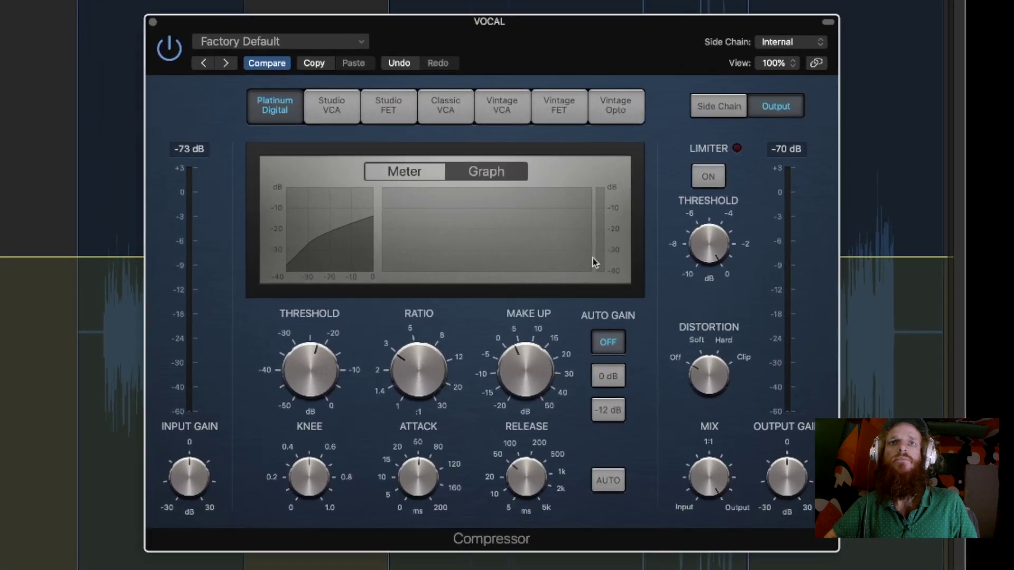
{"action": "key", "text": "space"}
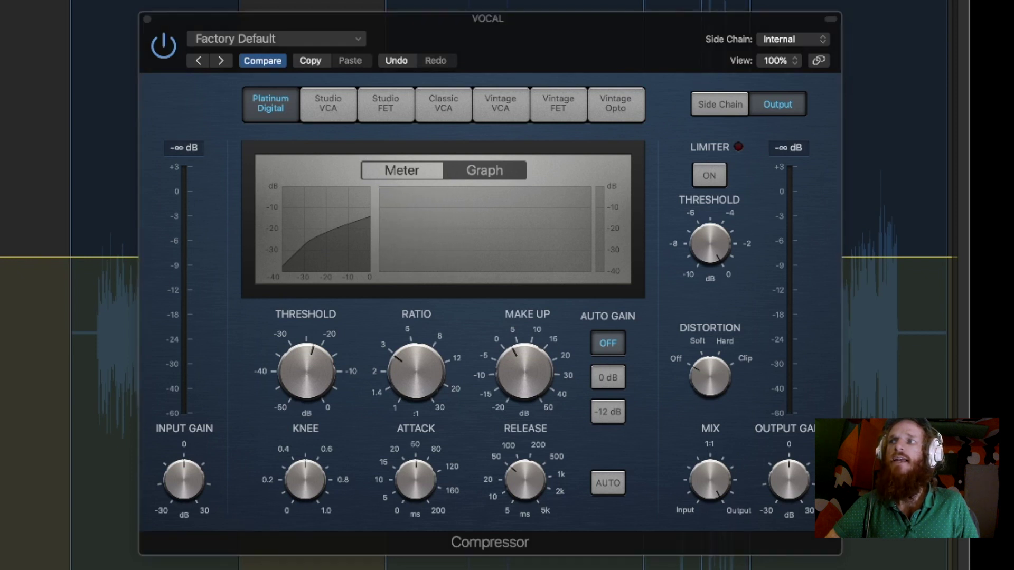
- Compare Compressor release times of about 110 ms, 14 ms and 660 ms on the vocal
{"action": "mouse_move", "coordinate": [536, 475]}
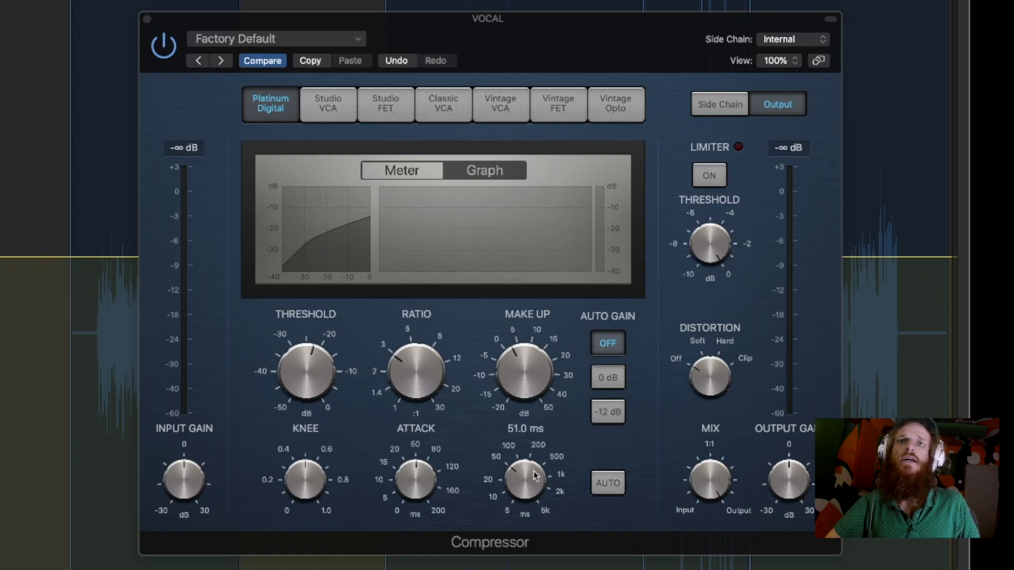
{"action": "mouse_move", "coordinate": [422, 480]}
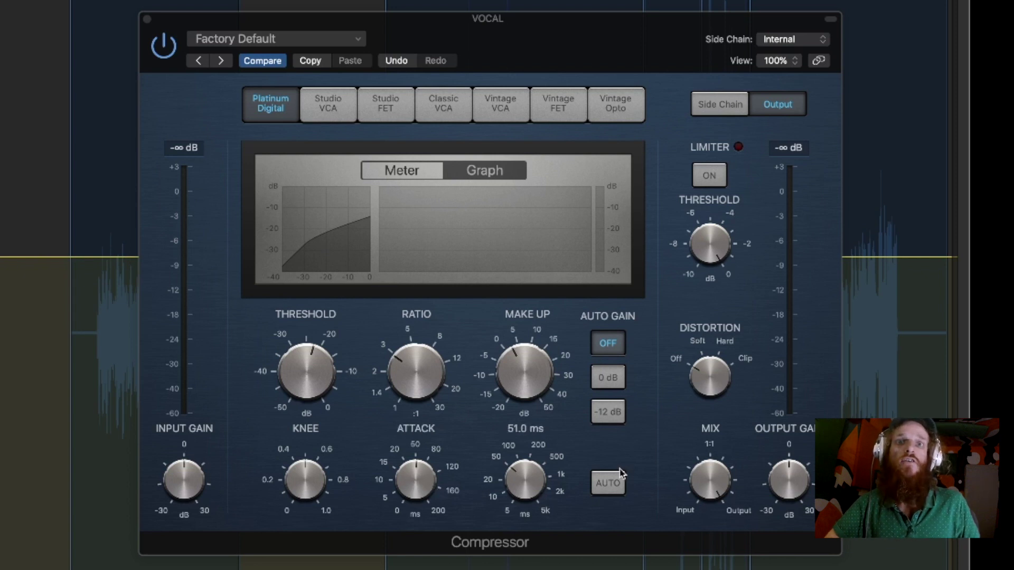
{"action": "mouse_move", "coordinate": [533, 490]}
{"action": "left_mouse_down"}
{"action": "mouse_move", "coordinate": [529, 459]}
{"action": "mouse_move", "coordinate": [537, 485]}
{"action": "mouse_move", "coordinate": [527, 486]}
{"action": "left_mouse_up"}
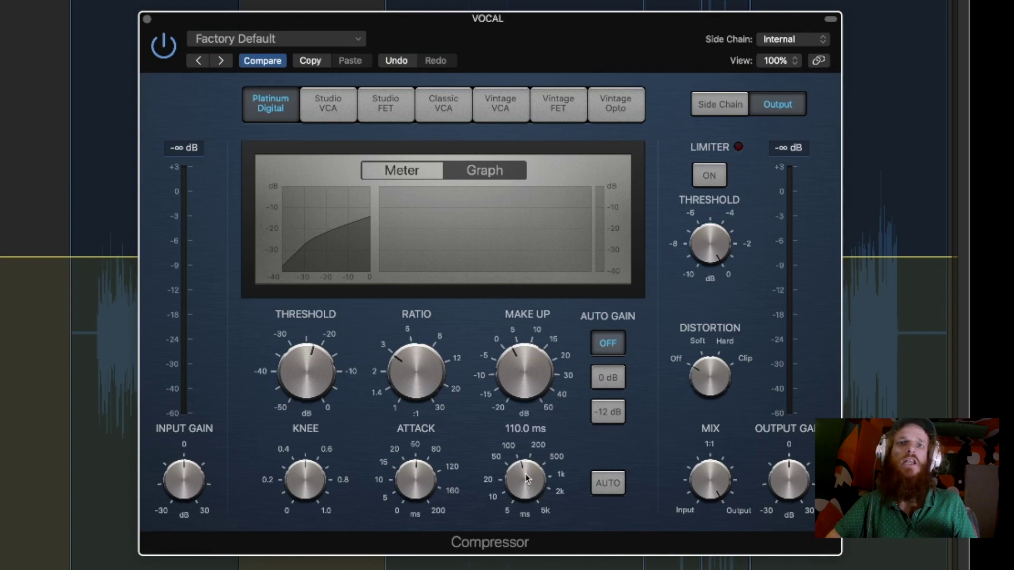
{"action": "left_click_drag", "start_coordinate": [526, 479], "coordinate": [524, 491]}
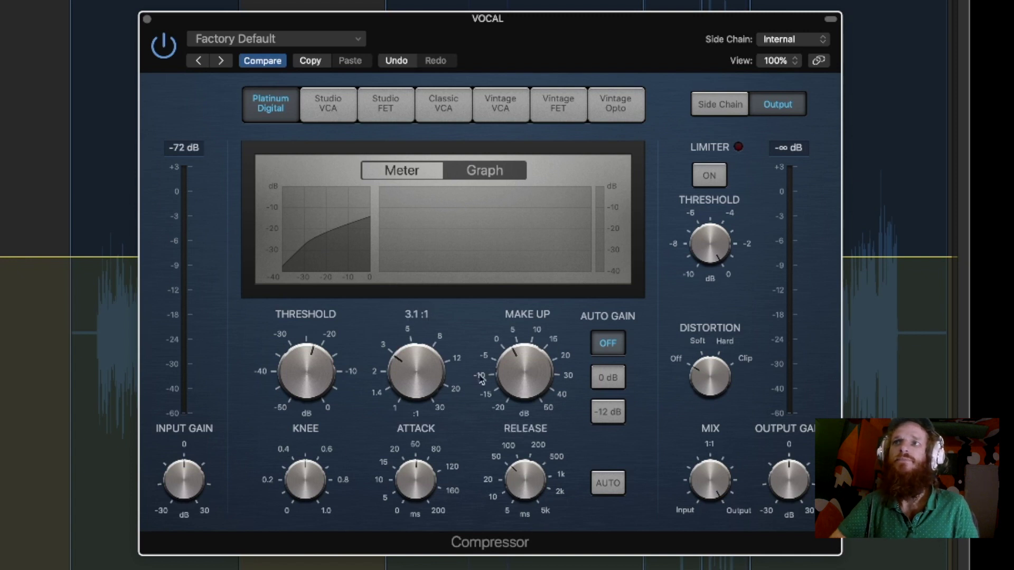
{"action": "left_click_drag", "start_coordinate": [541, 478], "coordinate": [528, 508]}
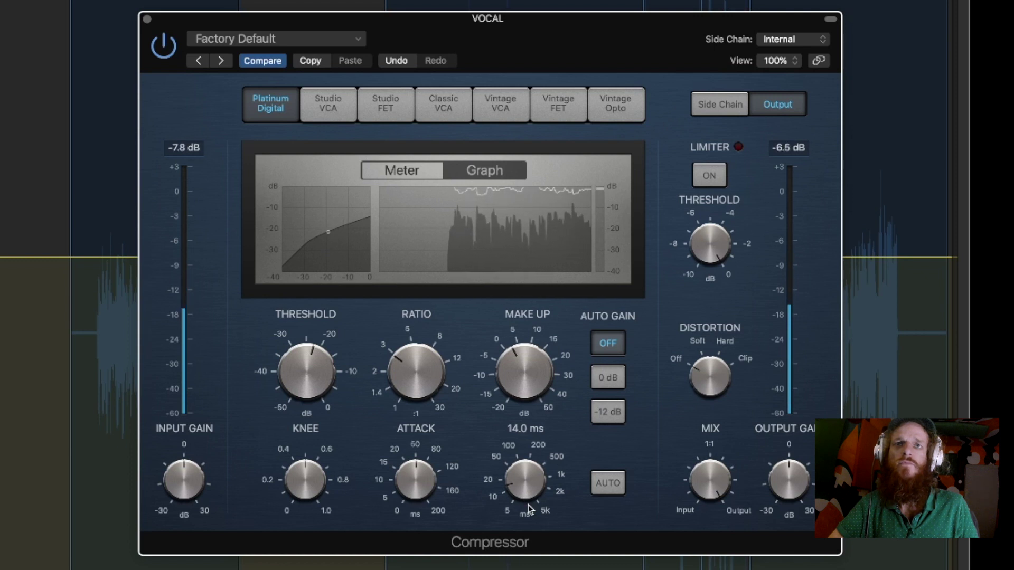
{"action": "left_click_drag", "start_coordinate": [528, 499], "coordinate": [522, 425]}
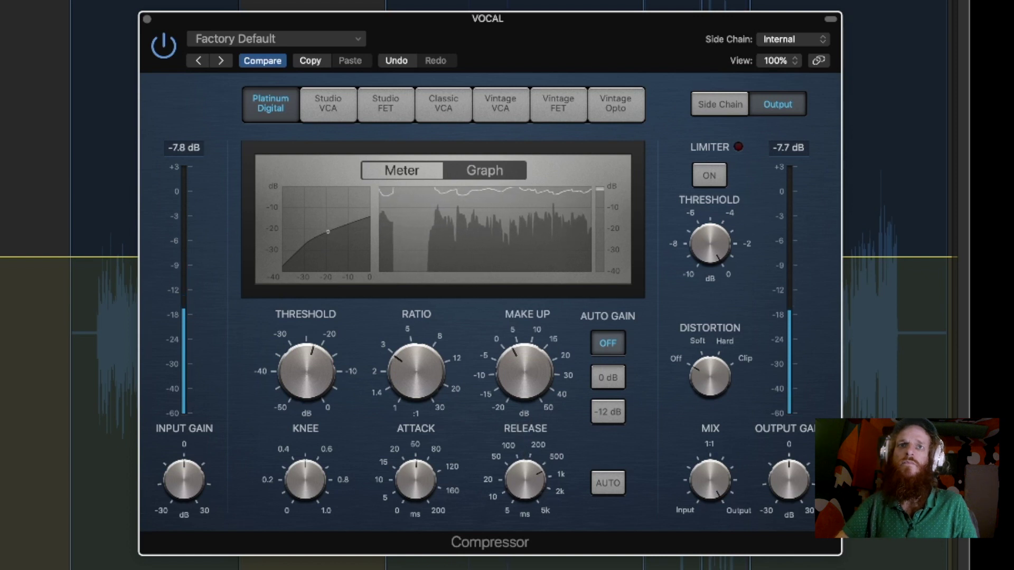
- Compare the shortest release of about 5 ms with a long one of about 500 ms, playing the vocal
{"action": "mouse_move", "coordinate": [556, 527]}
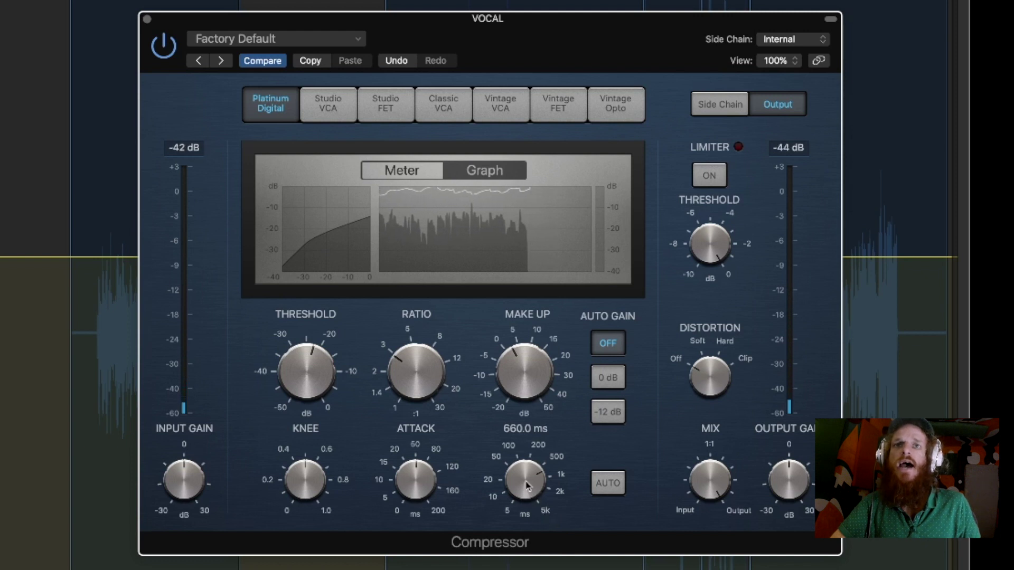
{"action": "left_click_drag", "start_coordinate": [546, 507], "coordinate": [545, 549]}
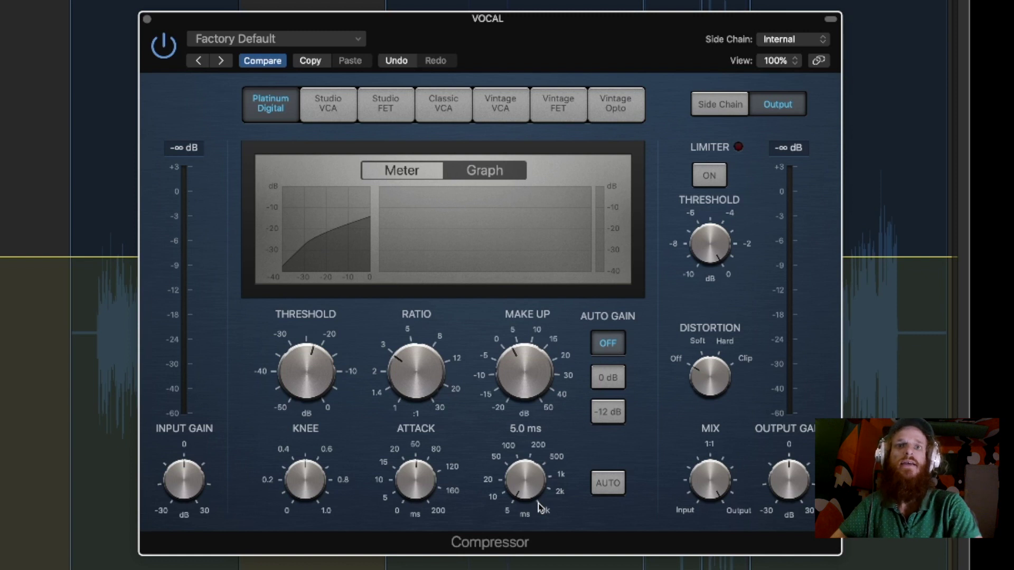
{"action": "left_click_drag", "start_coordinate": [531, 476], "coordinate": [488, 389]}
{"action": "left_click_drag", "start_coordinate": [528, 482], "coordinate": [528, 491]}
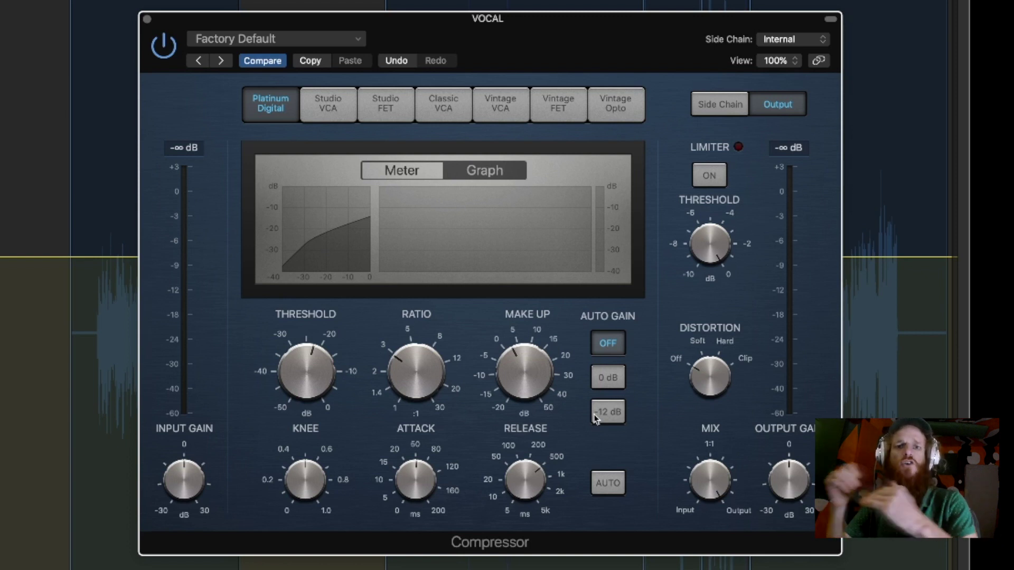
{"action": "left_click_drag", "start_coordinate": [518, 504], "coordinate": [518, 549]}
{"action": "key", "text": "space"}
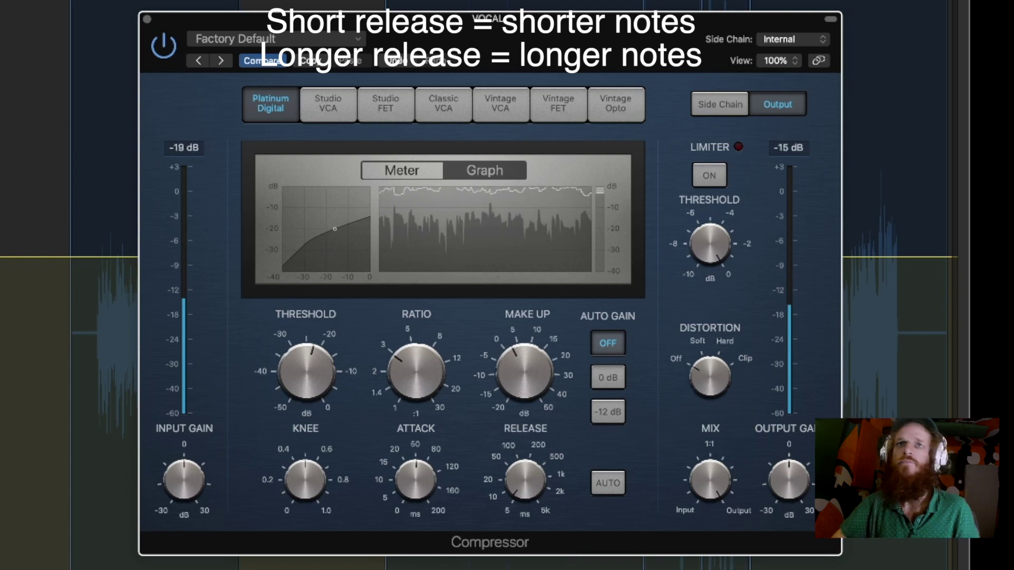
{"action": "left_click_drag", "start_coordinate": [518, 501], "coordinate": [508, 404]}
{"action": "mouse_move", "coordinate": [508, 404]}
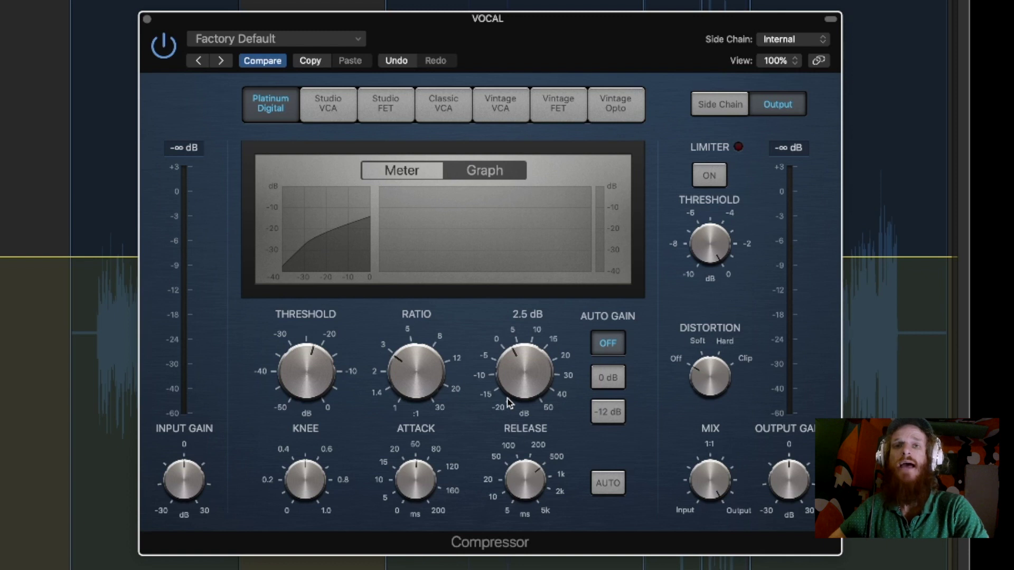
- Sweep the release from 5 ms up to about 190 ms, down to about 48 ms and up to about 120 ms
{"action": "left_click_drag", "start_coordinate": [525, 479], "coordinate": [525, 522]}
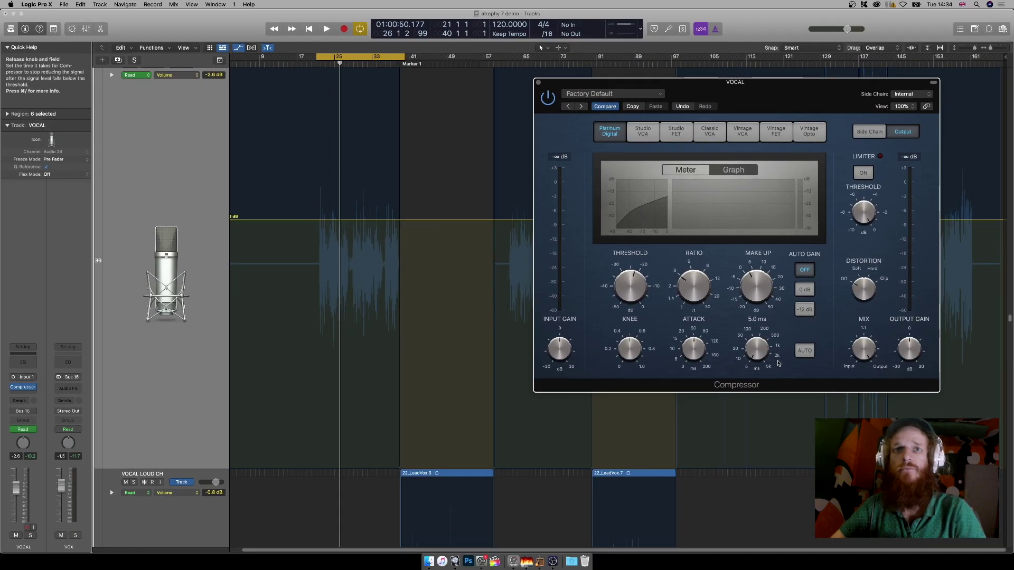
{"action": "left_click_drag", "start_coordinate": [754, 350], "coordinate": [745, 320]}
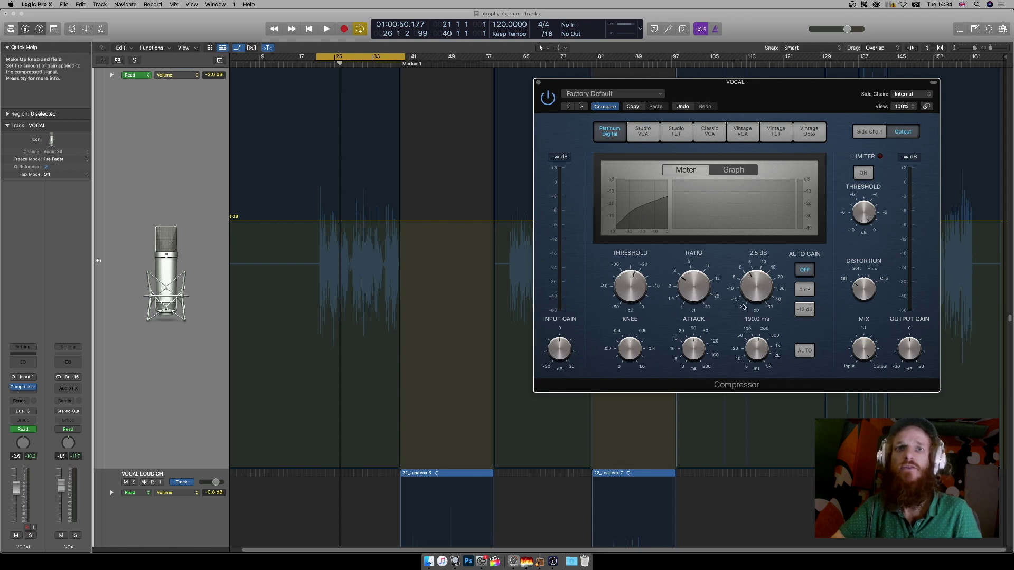
{"action": "mouse_move", "coordinate": [769, 363]}
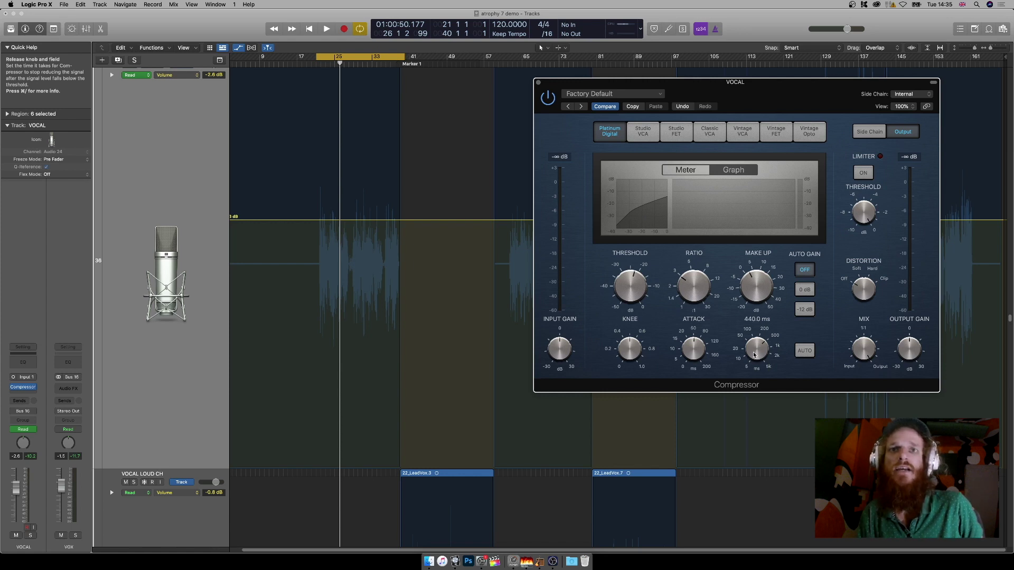
{"action": "left_click_drag", "start_coordinate": [761, 371], "coordinate": [760, 369]}
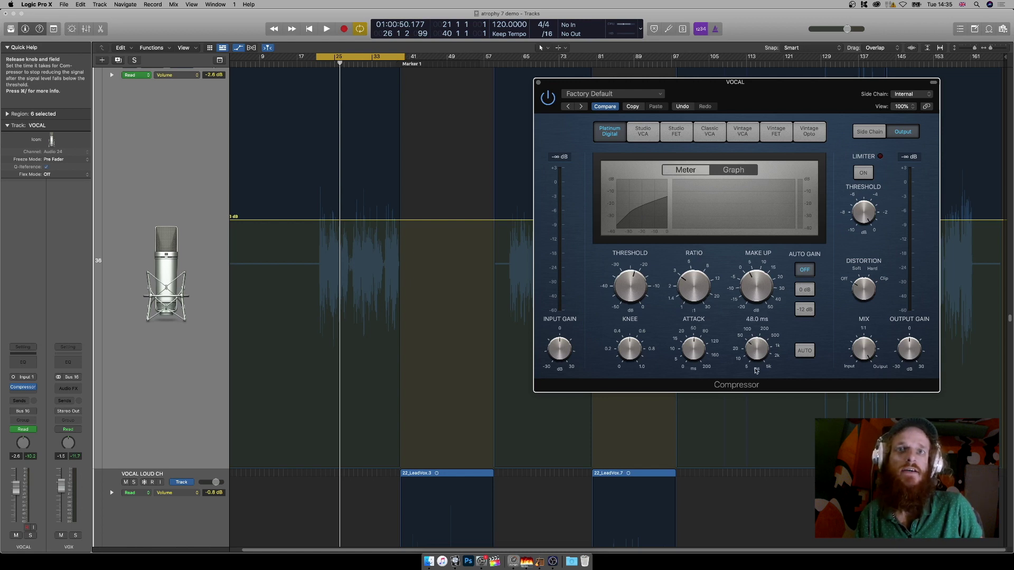
{"action": "left_click_drag", "start_coordinate": [756, 368], "coordinate": [755, 362]}
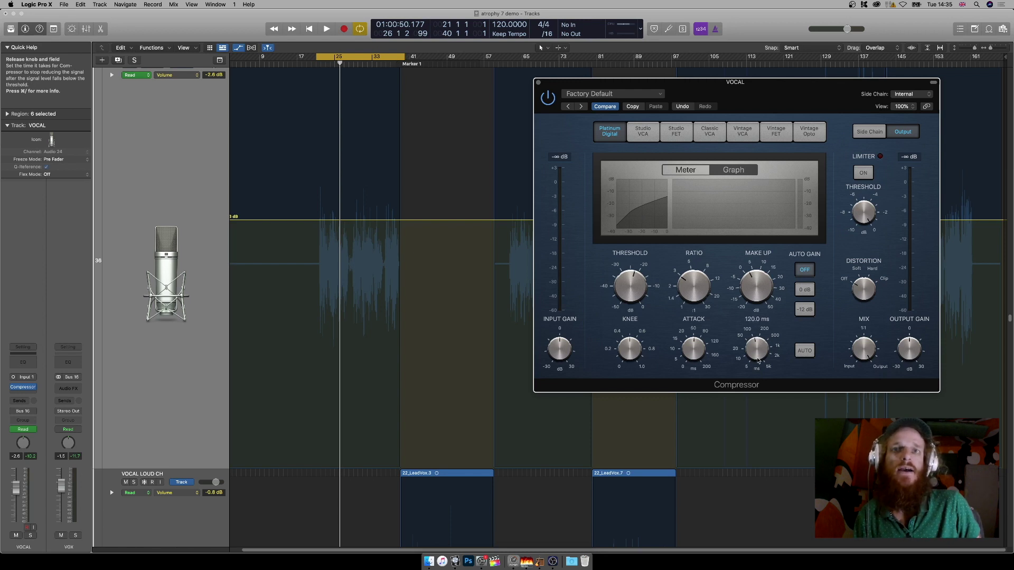
- Play the vocal with the release at 5000 ms, and reduce the release to about 160 ms
{"action": "key", "text": "space"}
{"action": "left_click_drag", "start_coordinate": [758, 352], "coordinate": [755, 311]}
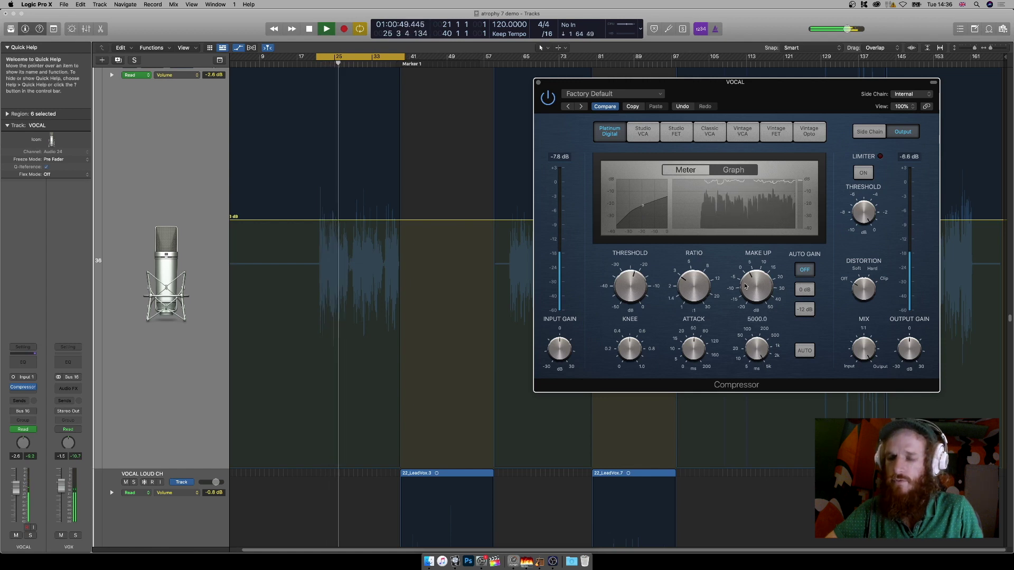
{"action": "left_click_drag", "start_coordinate": [744, 284], "coordinate": [748, 321]}
{"action": "left_click_drag", "start_coordinate": [748, 317], "coordinate": [749, 320]}
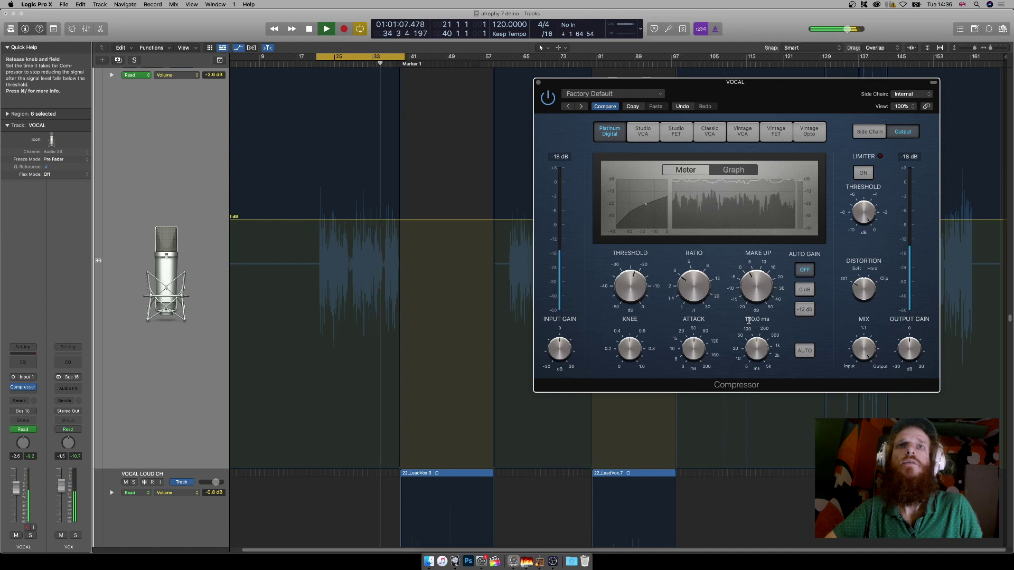
{"action": "key", "text": "space"}
{"action": "left_click_drag", "start_coordinate": [749, 320], "coordinate": [765, 349]}
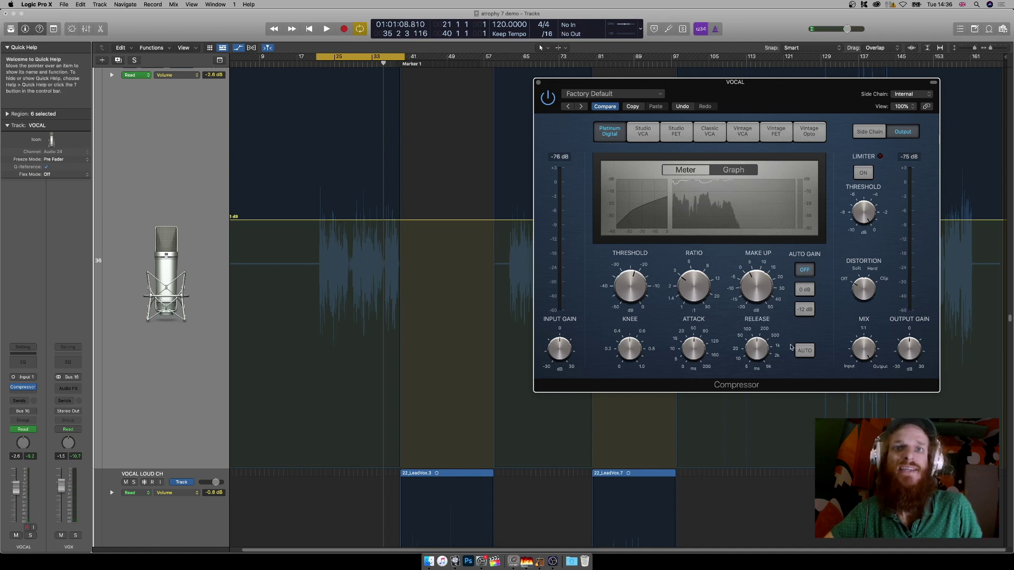
- Set the Compressor's attack to 0.0 ms and play back a section of the vocal
{"action": "mouse_move", "coordinate": [765, 354]}
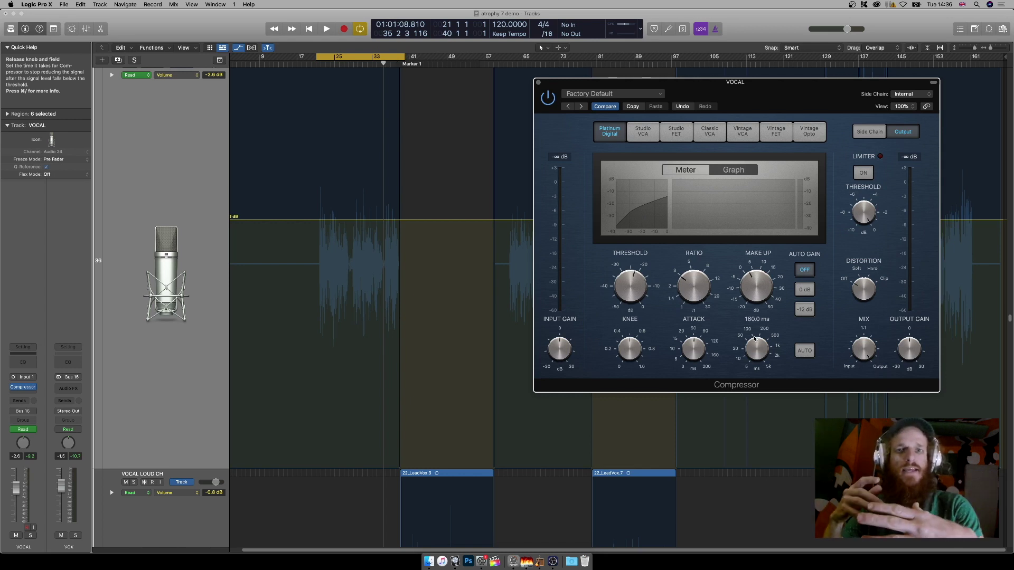
{"action": "mouse_move", "coordinate": [691, 352]}
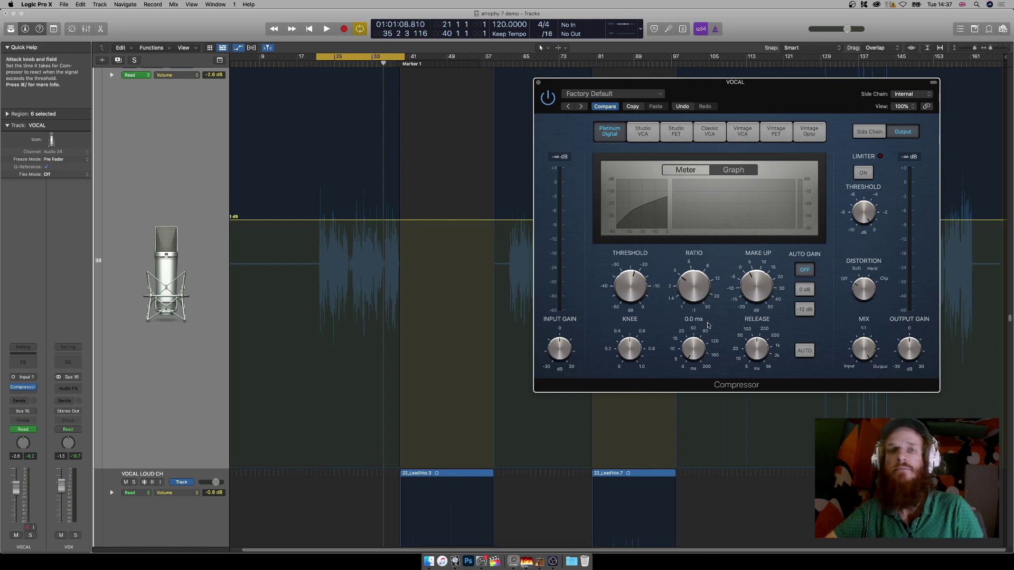
{"action": "key", "text": "space"}
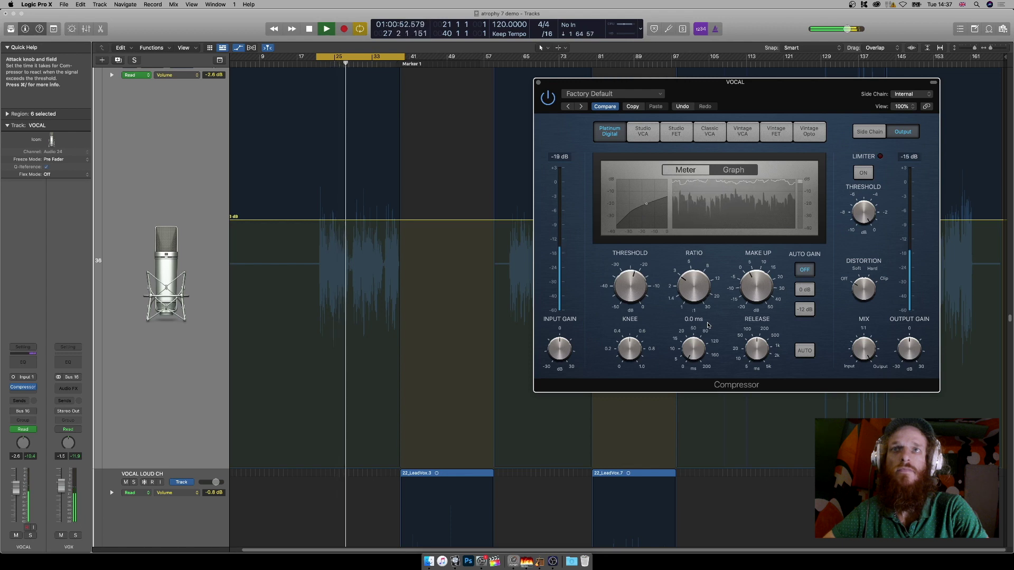
{"action": "key", "text": "space"}
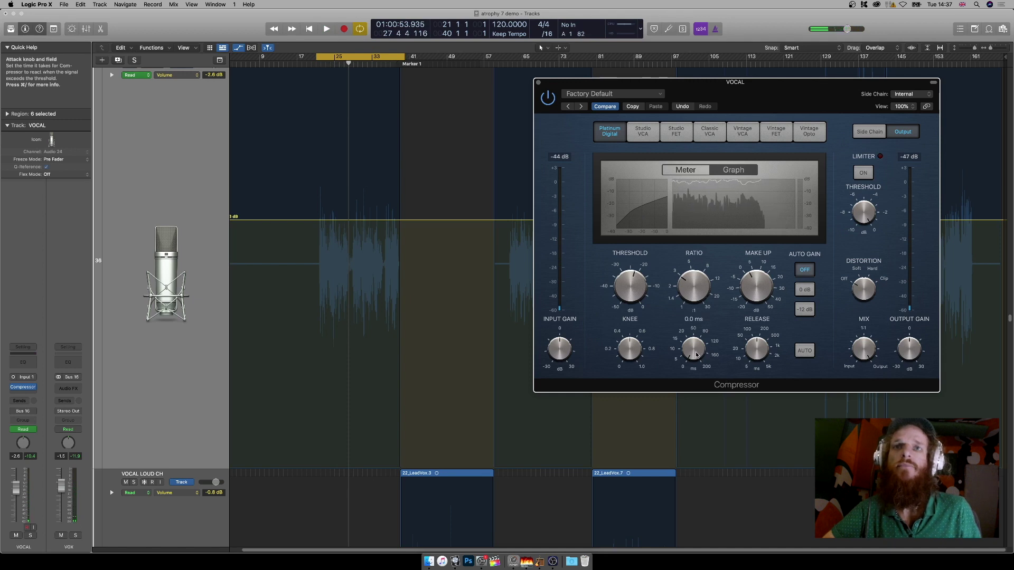
- Raise the Compressor's attack to 107.0 ms and play back a section of the vocal
{"action": "left_click_drag", "start_coordinate": [691, 339], "coordinate": [693, 297]}
{"action": "key", "text": "space"}
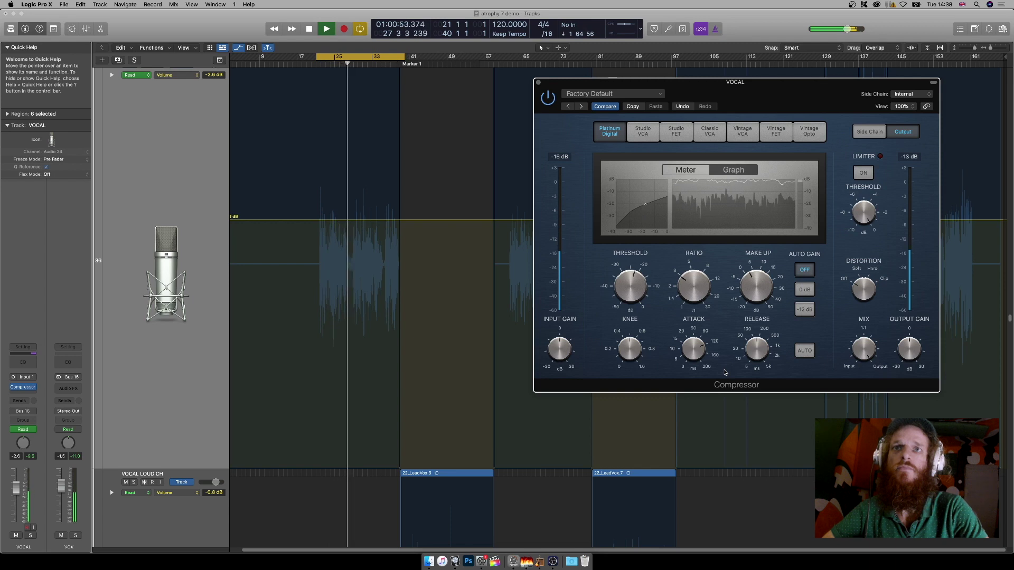
{"action": "key", "text": "space"}
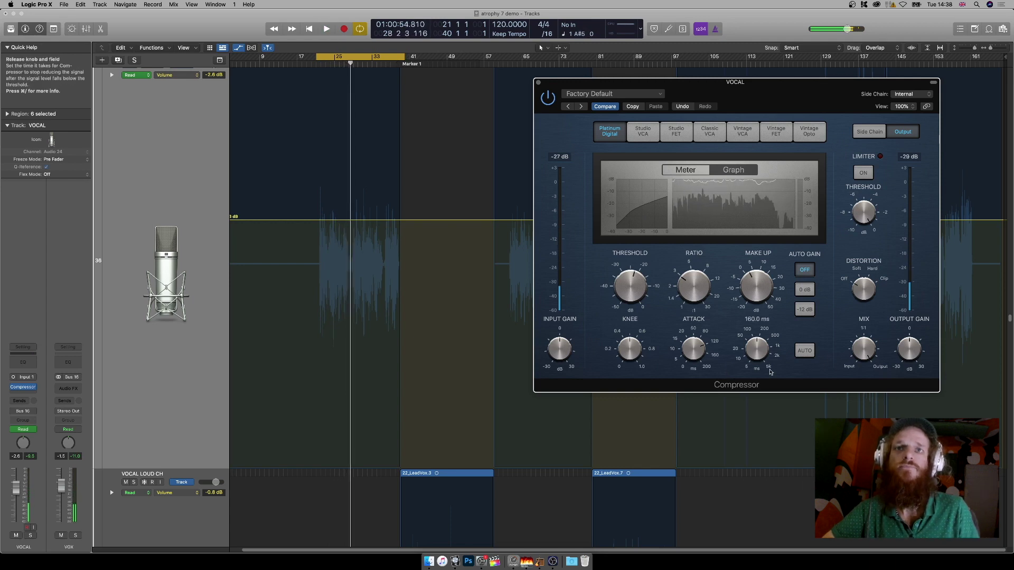
- Adjust the attack to 122.0 ms, and bring it back down to 0.0 ms
{"action": "mouse_move", "coordinate": [696, 350]}
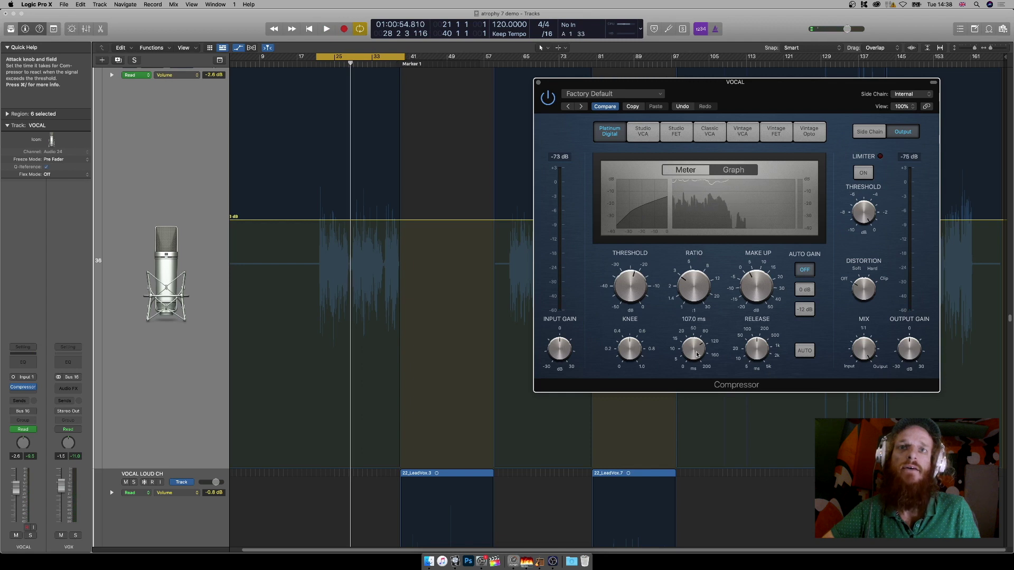
{"action": "mouse_move", "coordinate": [694, 350]}
{"action": "left_mouse_down"}
{"action": "mouse_move", "coordinate": [694, 367]}
{"action": "mouse_move", "coordinate": [690, 349]}
{"action": "left_mouse_up"}
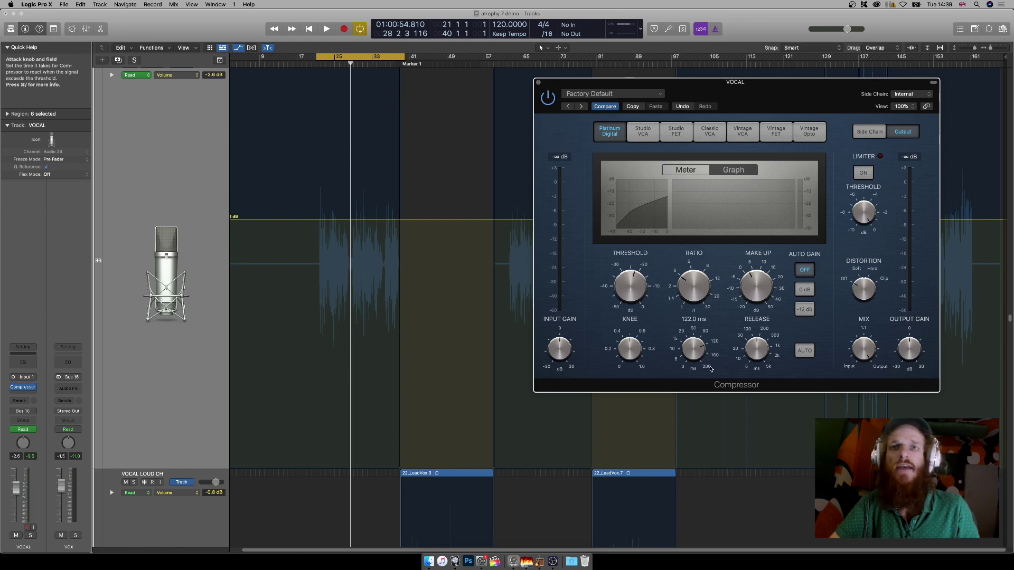
{"action": "left_click_drag", "start_coordinate": [687, 351], "coordinate": [688, 370]}
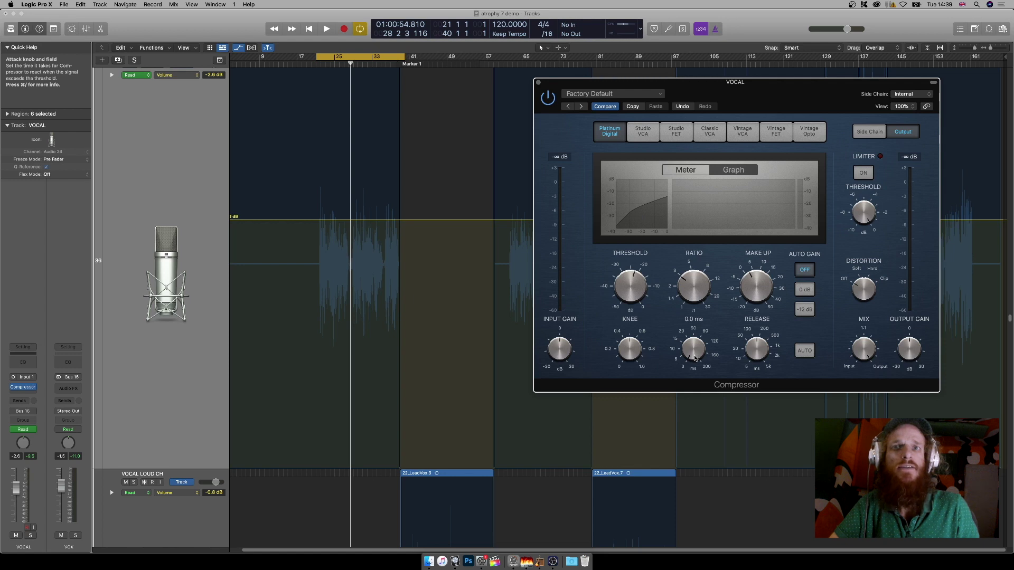
{"action": "mouse_move", "coordinate": [695, 359]}
{"action": "left_mouse_down"}
{"action": "mouse_move", "coordinate": [682, 312]}
{"action": "mouse_move", "coordinate": [692, 376]}
{"action": "left_mouse_up"}
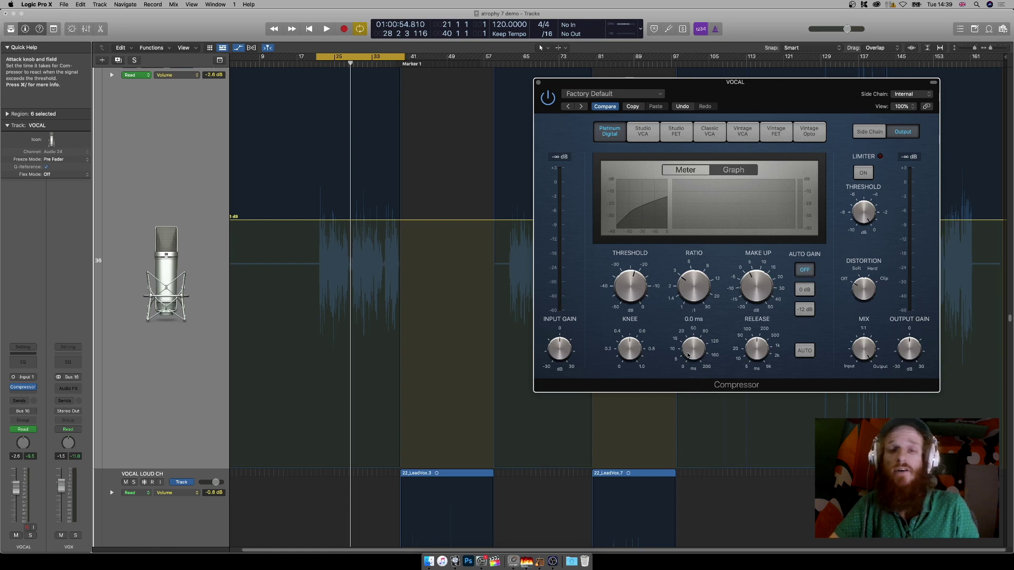
- Play the vocal section from the start of the cycle while raising the attack above 0.0 ms, and stop playback
{"action": "key", "text": "space"}
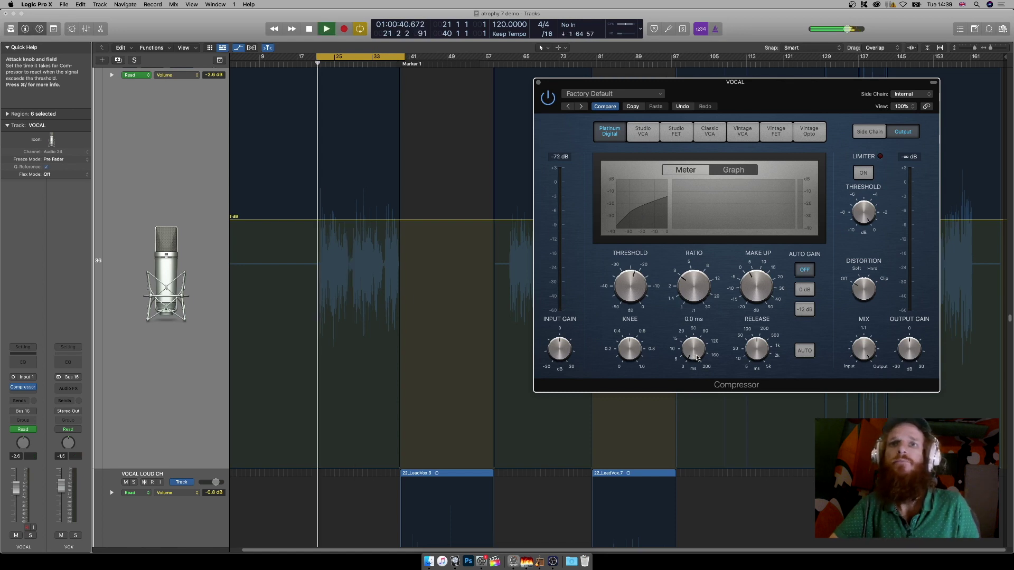
{"action": "left_click_drag", "start_coordinate": [696, 358], "coordinate": [701, 337]}
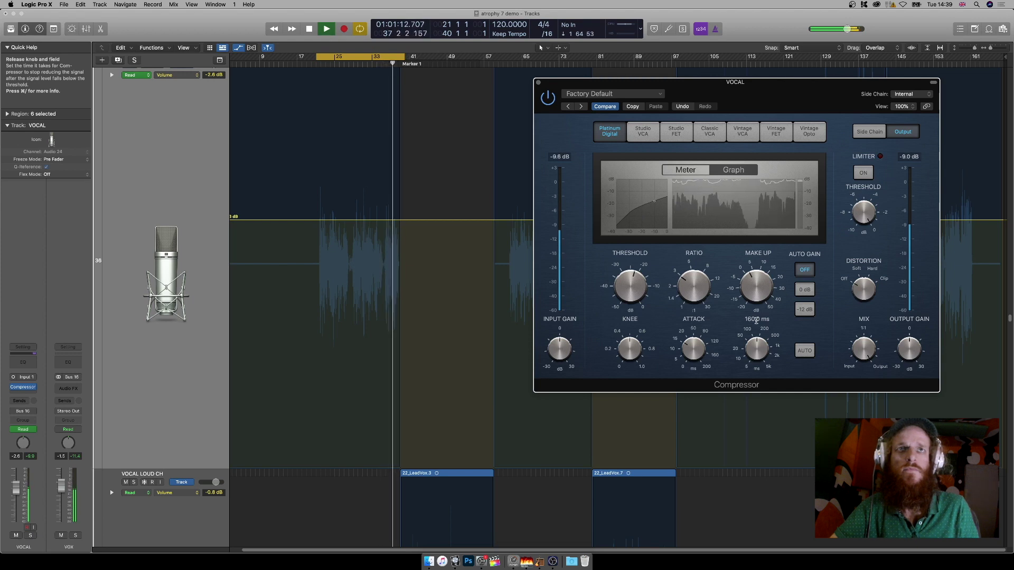
{"action": "left_click_drag", "start_coordinate": [756, 321], "coordinate": [759, 335]}
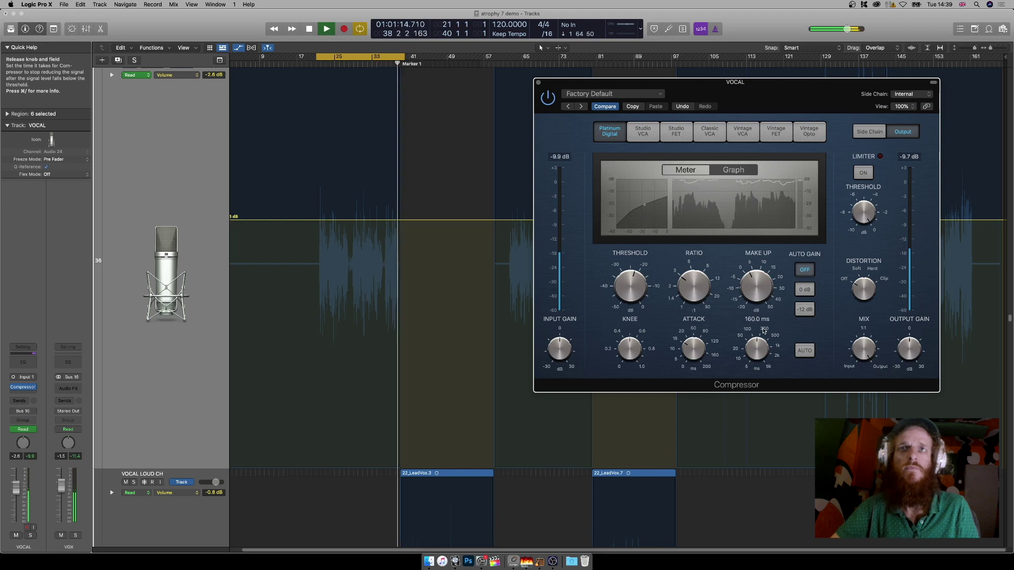
{"action": "key", "text": "space"}
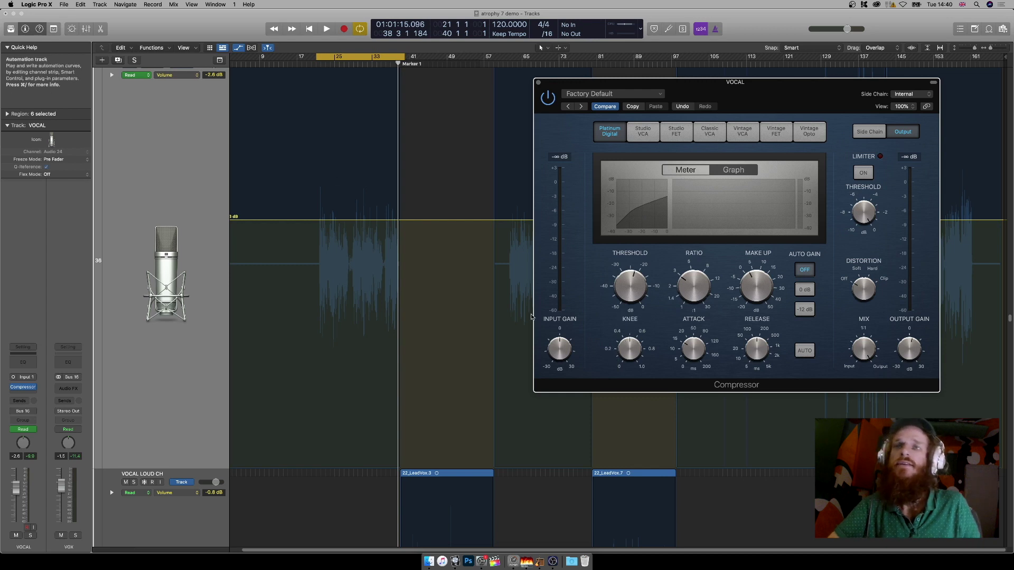
- Play the vocal while lowering the Compressor's knee to 0.2 and raising it through 0.3 to 0.7
{"action": "key", "text": "space"}
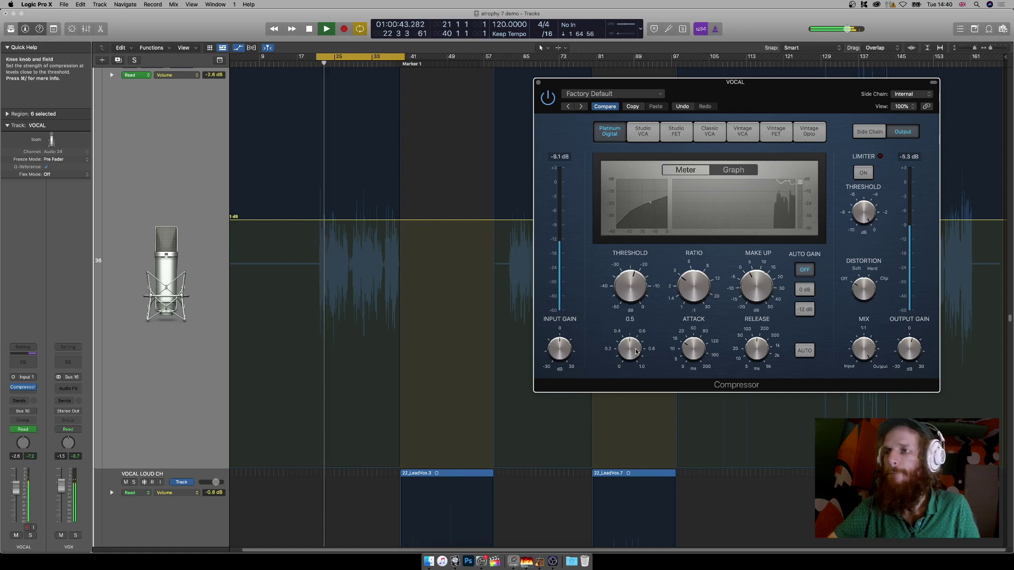
{"action": "left_click_drag", "start_coordinate": [636, 353], "coordinate": [636, 363]}
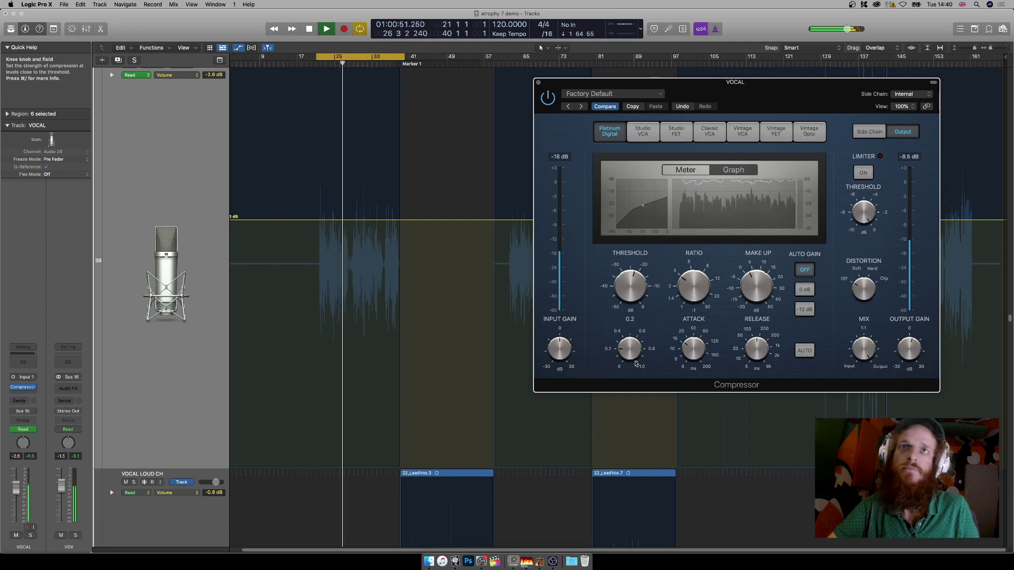
{"action": "mouse_move", "coordinate": [637, 364]}
{"action": "left_mouse_down"}
{"action": "mouse_move", "coordinate": [633, 327]}
{"action": "mouse_move", "coordinate": [633, 349]}
{"action": "left_mouse_up"}
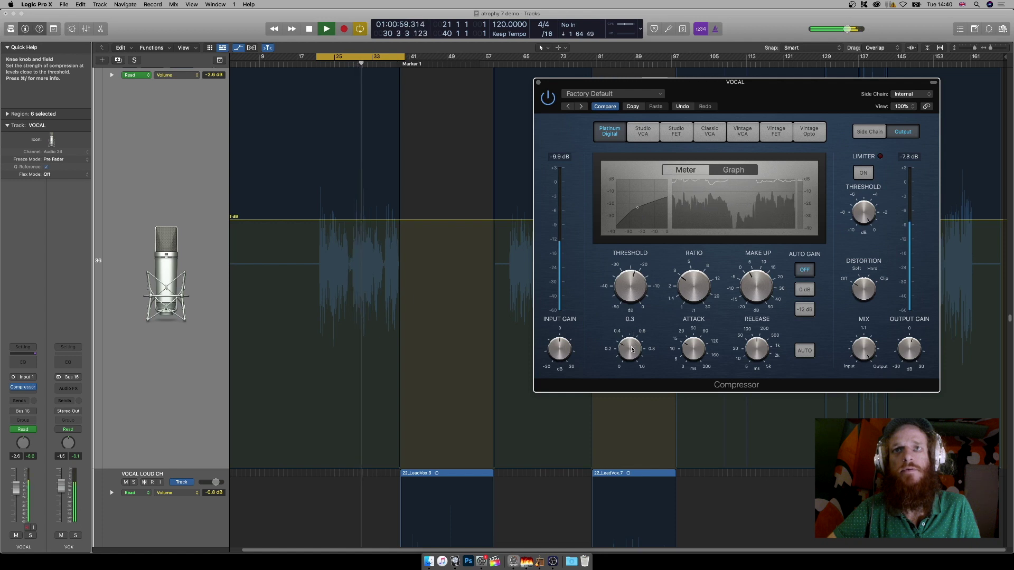
{"action": "left_click_drag", "start_coordinate": [632, 349], "coordinate": [631, 335]}
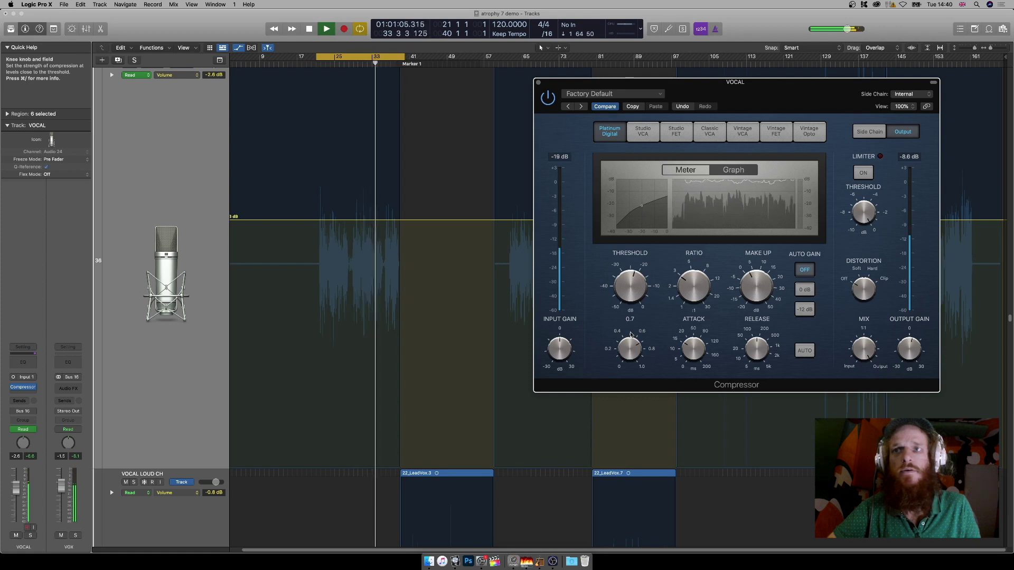
{"action": "mouse_move", "coordinate": [744, 351]}
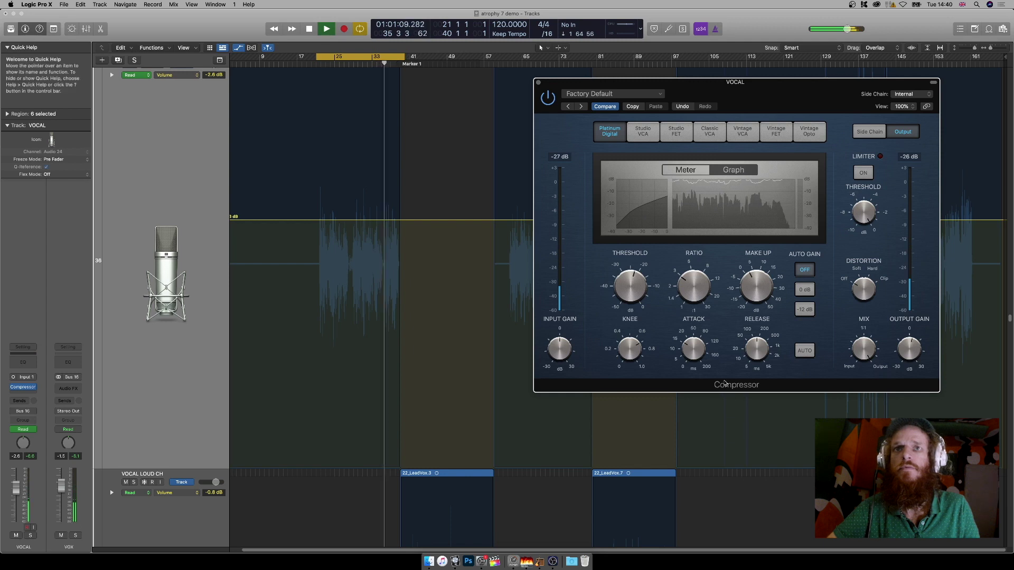
{"action": "key", "text": "space"}
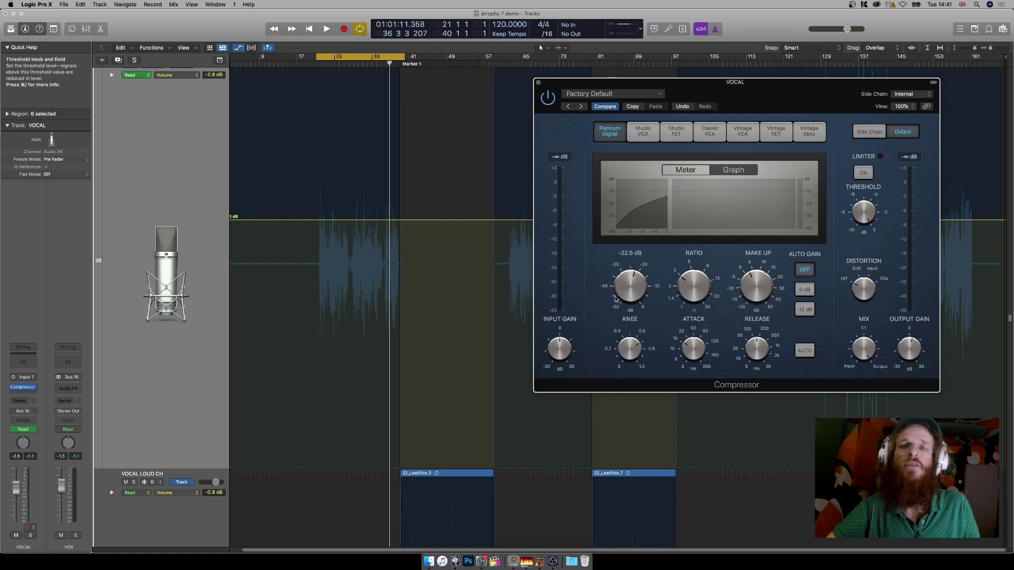
- Play the vocal while taking the Compressor's ratio down to 1.0:1, up to 5.2:1 and on to 6.6:1
{"action": "left_click_drag", "start_coordinate": [762, 88], "coordinate": [705, 84]}
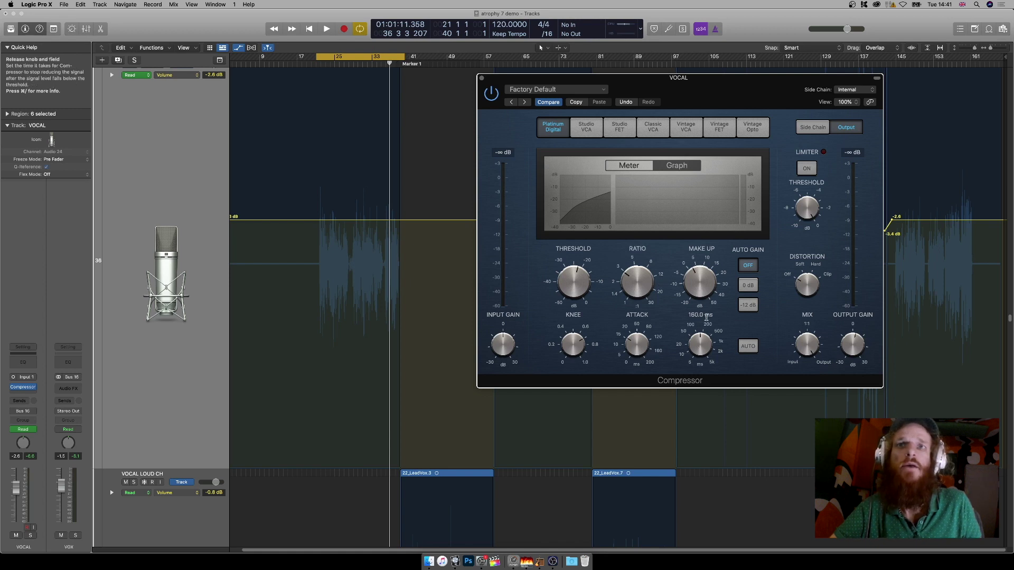
{"action": "key", "text": "space"}
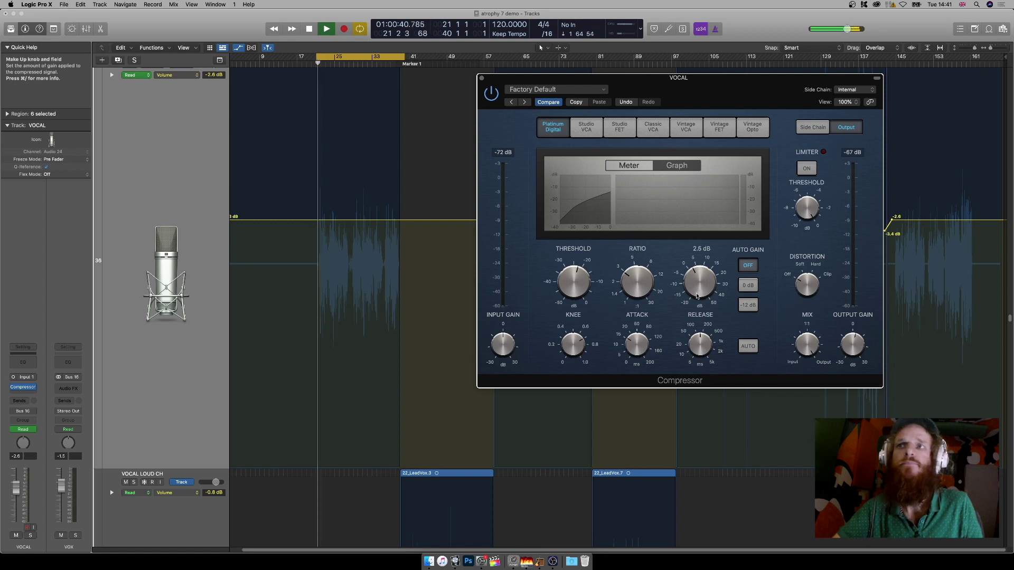
{"action": "mouse_move", "coordinate": [647, 300]}
{"action": "left_mouse_down"}
{"action": "mouse_move", "coordinate": [637, 288]}
{"action": "mouse_move", "coordinate": [642, 312]}
{"action": "left_mouse_up"}
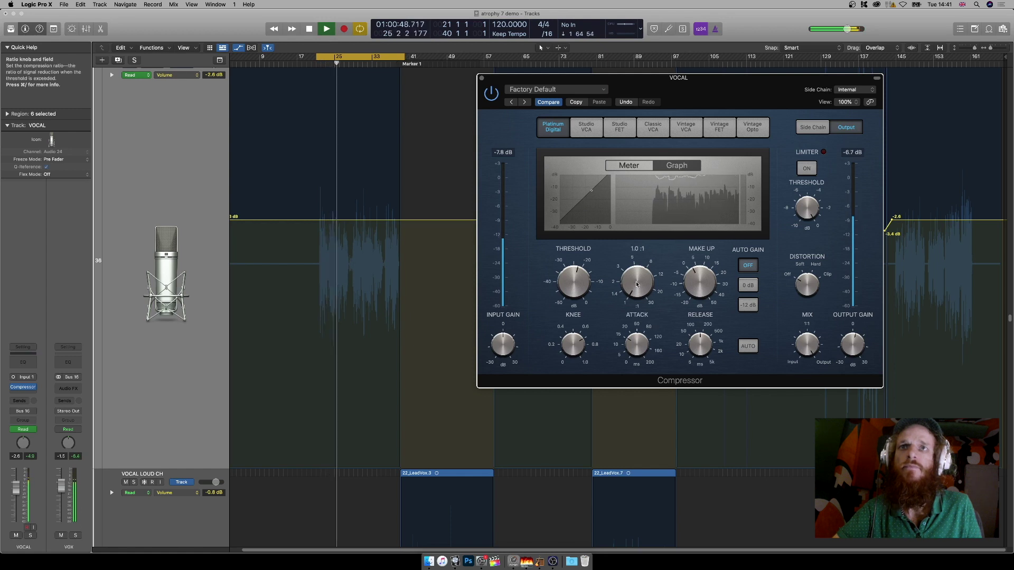
{"action": "left_click_drag", "start_coordinate": [642, 287], "coordinate": [636, 241]}
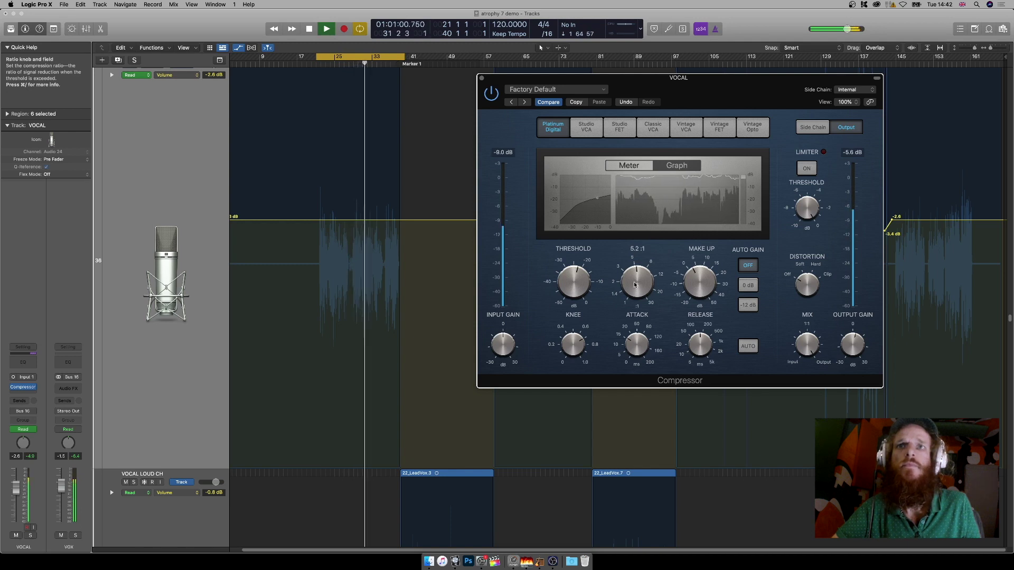
{"action": "left_click_drag", "start_coordinate": [635, 287], "coordinate": [636, 278]}
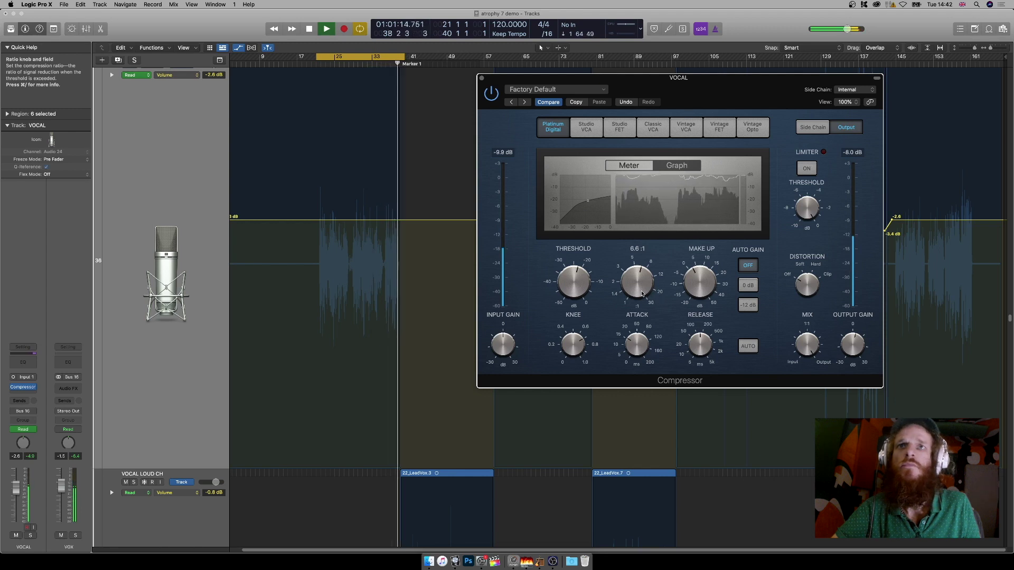
{"action": "key", "text": "space"}
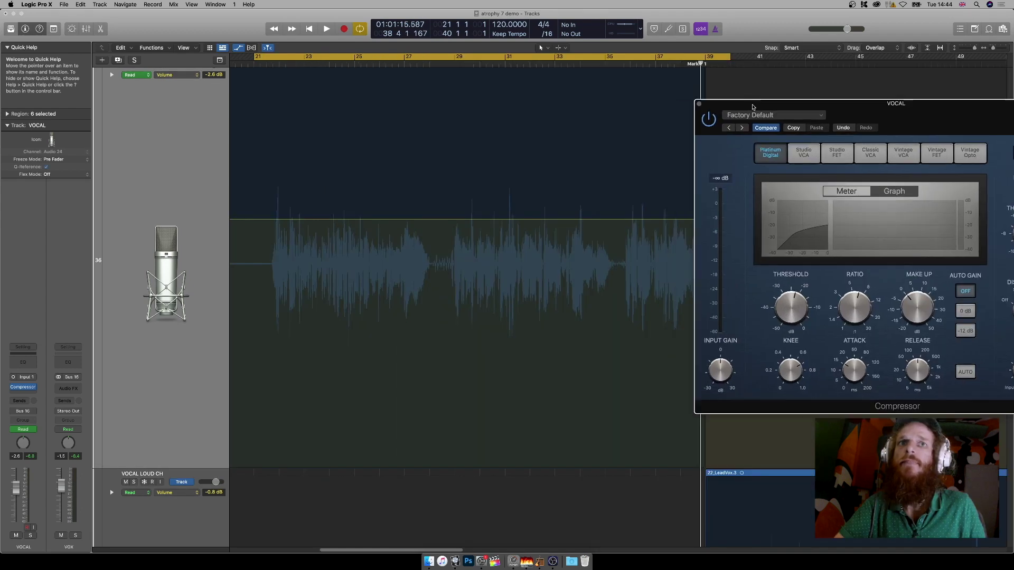
- Move the Compressor window clear of the waveform and insert a mono Gain plug-in ahead of the Compressor on the VOCAL channel
{"action": "left_click_drag", "start_coordinate": [750, 101], "coordinate": [770, 94]}
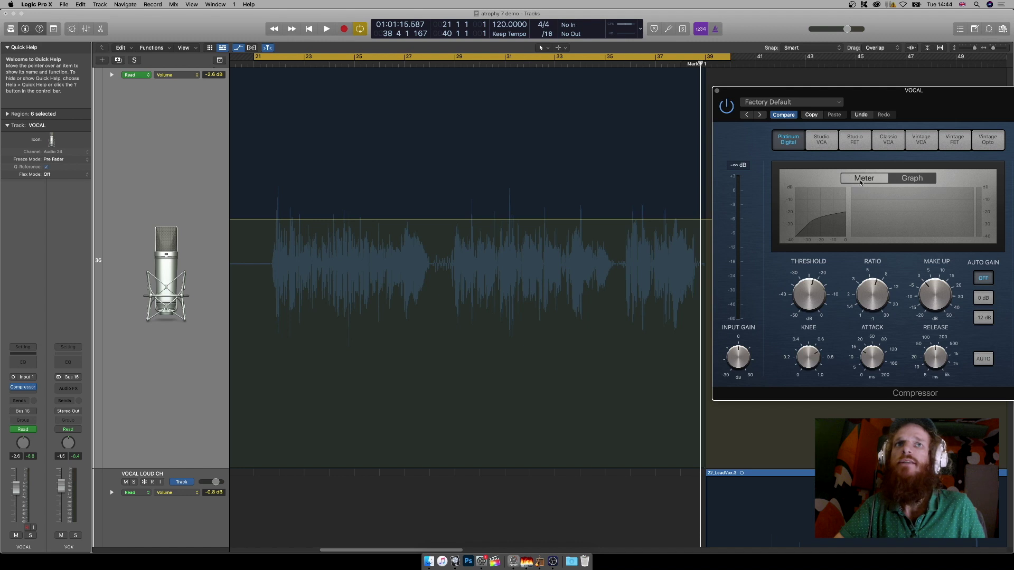
{"action": "left_click_drag", "start_coordinate": [841, 91], "coordinate": [840, 90]}
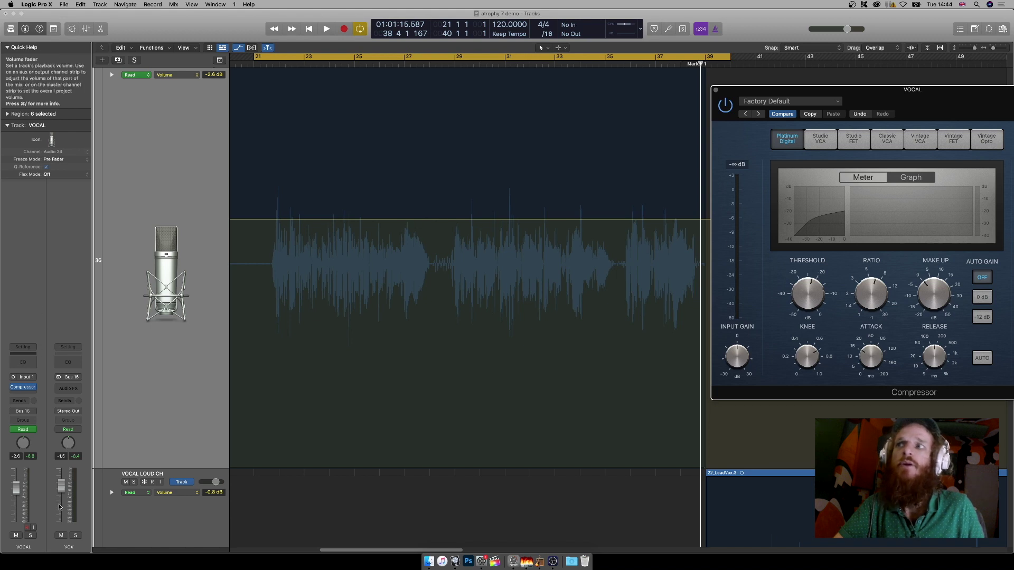
{"action": "left_click", "coordinate": [26, 387]}
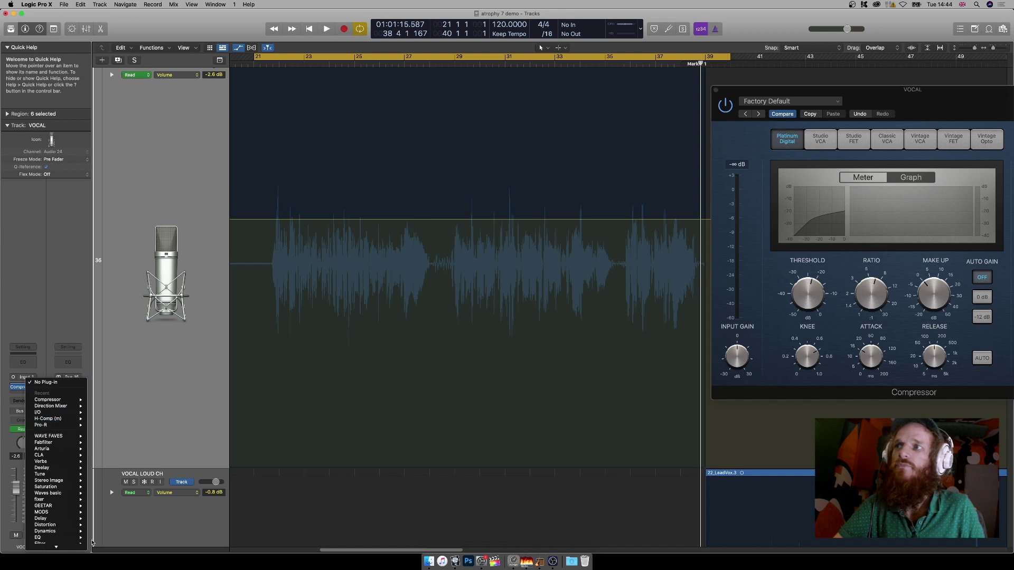
{"action": "mouse_move", "coordinate": [58, 546]}
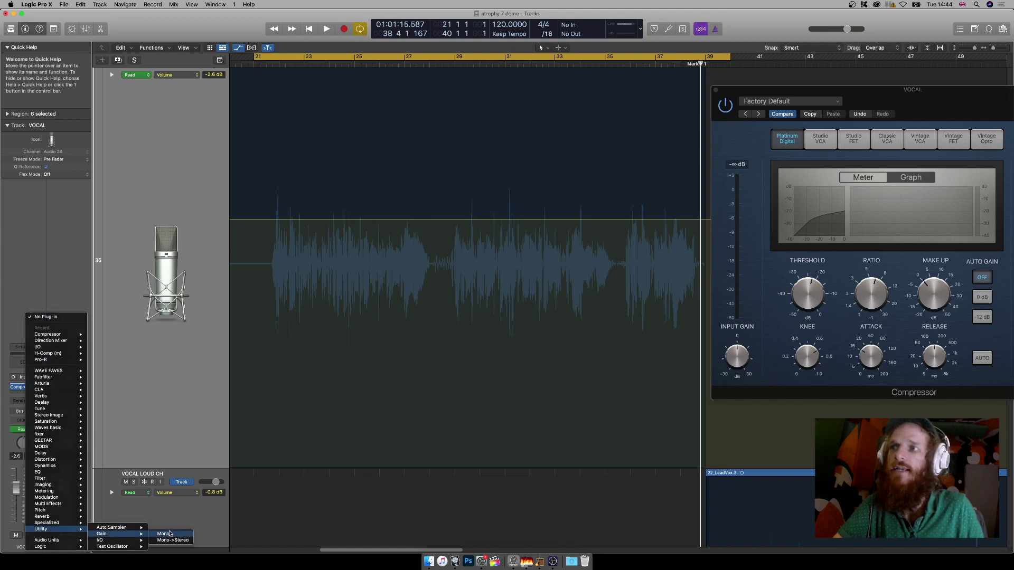
{"action": "left_click", "coordinate": [169, 534]}
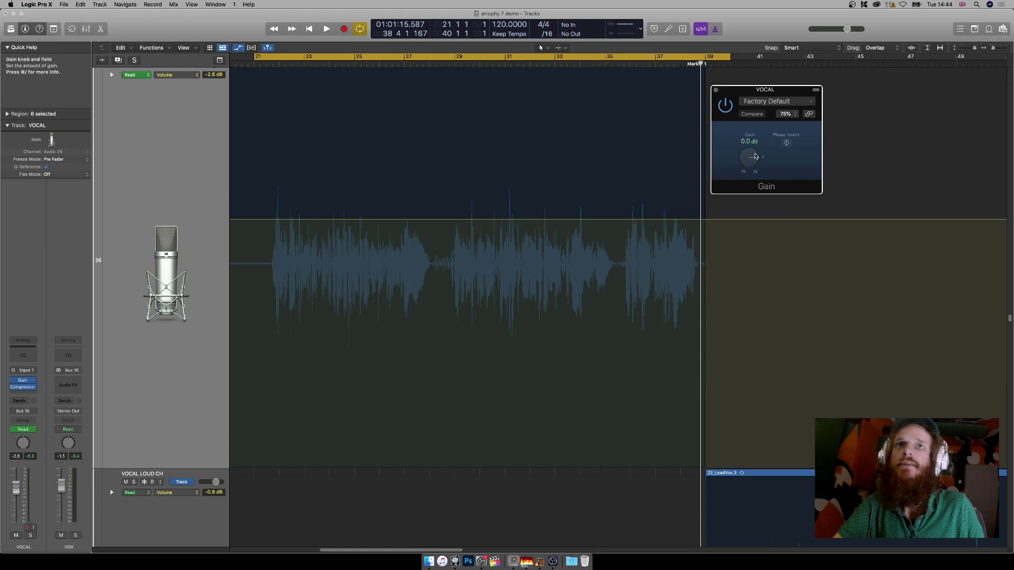
- Switch the VOCAL track's automation lane to the Gain plug-in's Gain parameter
{"action": "left_click", "coordinate": [177, 75]}
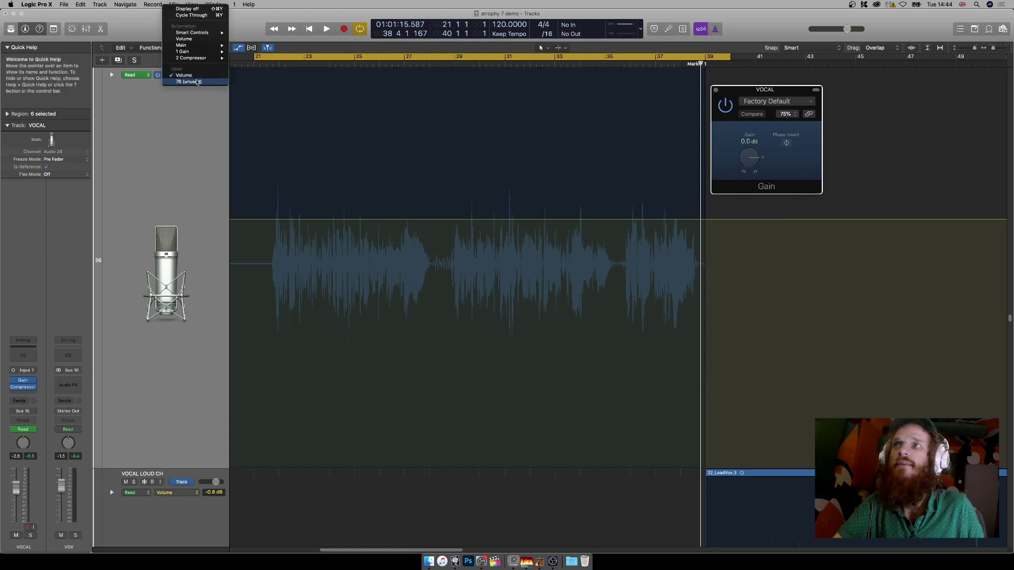
{"action": "mouse_move", "coordinate": [198, 51]}
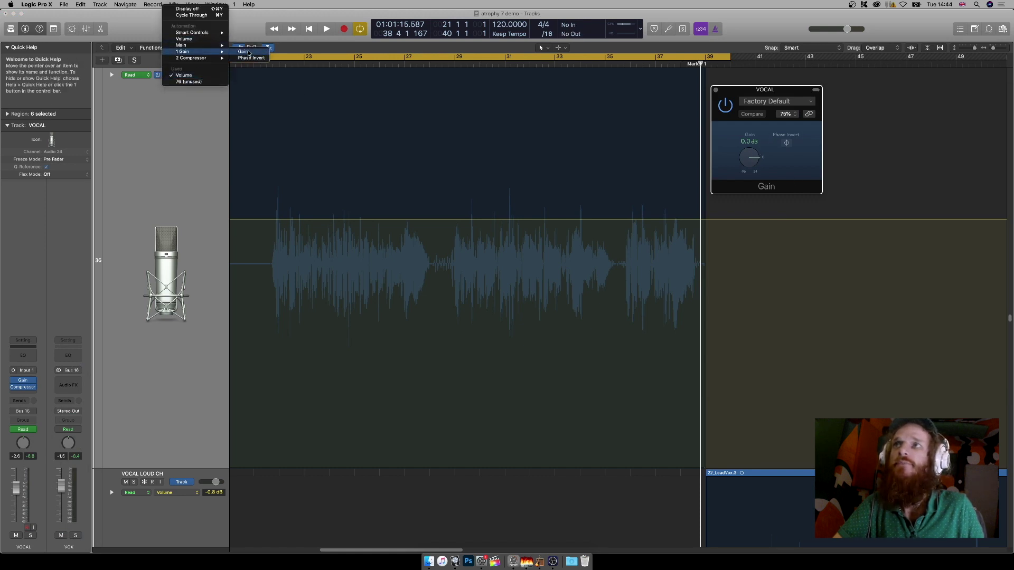
{"action": "left_click", "coordinate": [244, 52]}
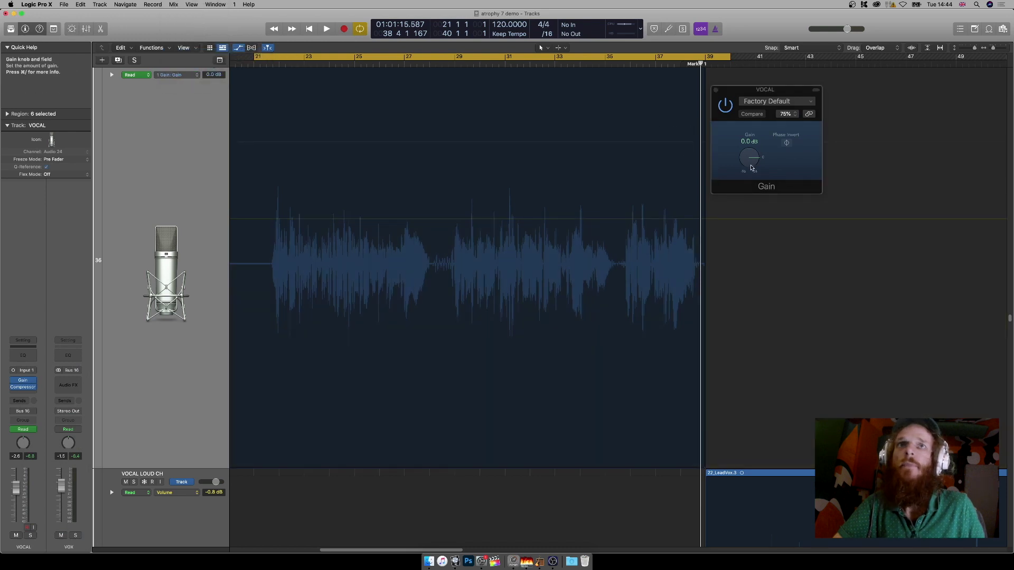
- Lower the Gain plug-in to -12.9 dB, return it to 0.0 dB and close its window
{"action": "left_click_drag", "start_coordinate": [751, 162], "coordinate": [754, 195]}
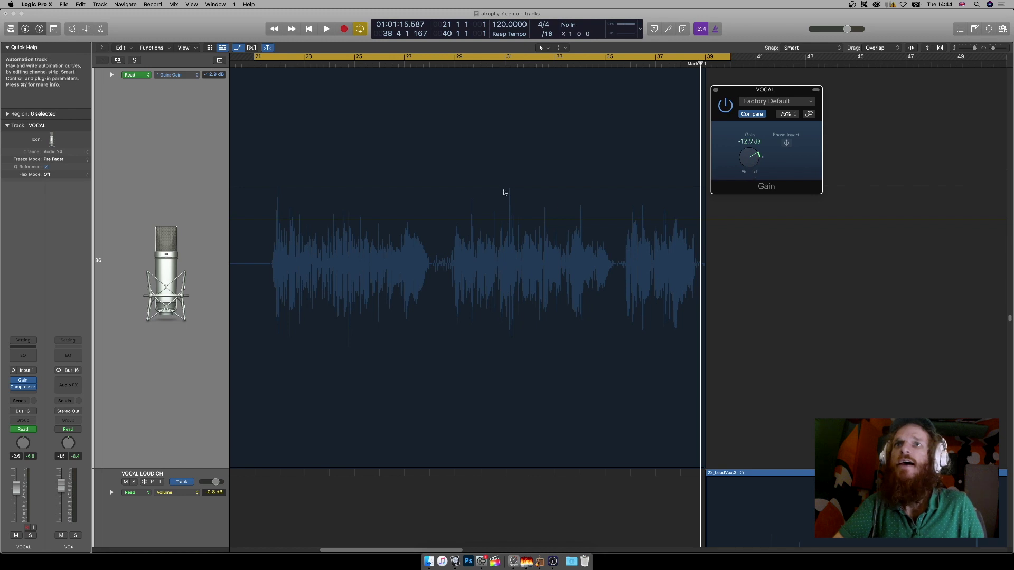
{"action": "left_click_drag", "start_coordinate": [754, 158], "coordinate": [754, 154]}
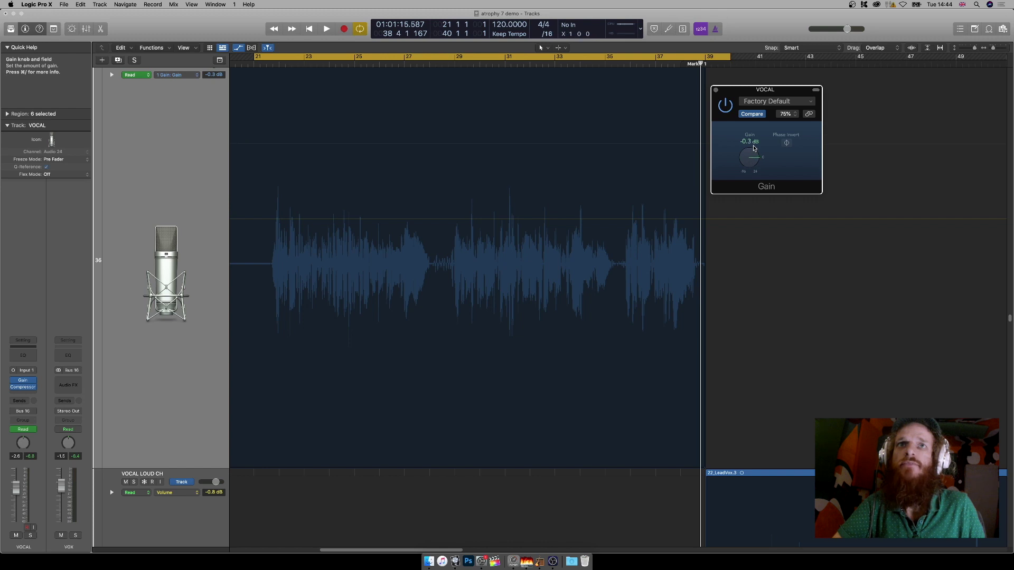
{"action": "left_click", "coordinate": [716, 90]}
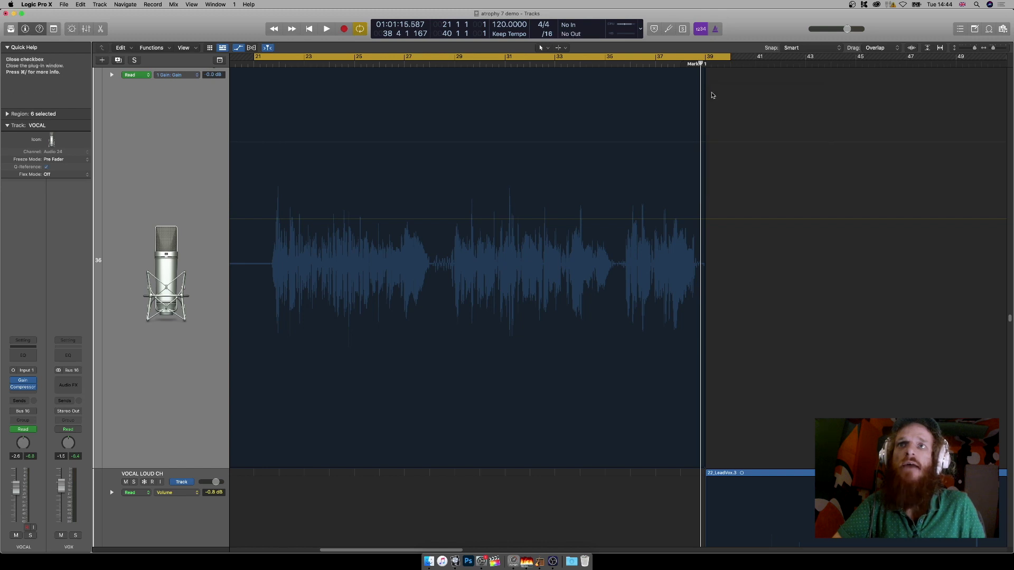
- Draw a gain automation bump of about +3.1 dB around bar 28 between two 0.0 dB points, and adjust its peak
{"action": "left_click", "coordinate": [419, 145]}
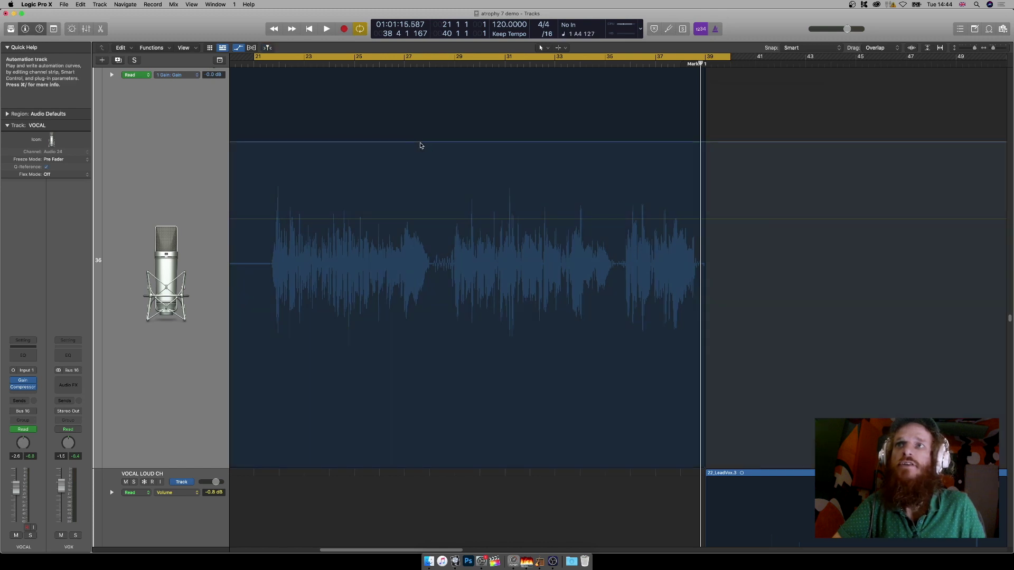
{"action": "left_click", "coordinate": [441, 144]}
{"action": "mouse_move", "coordinate": [420, 143]}
{"action": "left_mouse_down"}
{"action": "mouse_move", "coordinate": [412, 142]}
{"action": "mouse_move", "coordinate": [428, 131]}
{"action": "mouse_move", "coordinate": [410, 142]}
{"action": "left_mouse_up"}
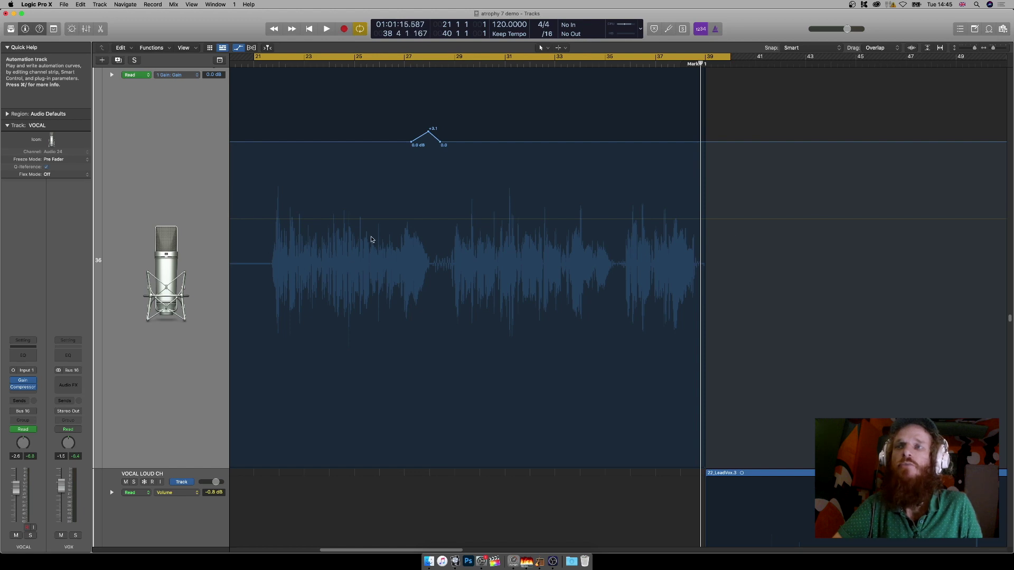
{"action": "left_click", "coordinate": [429, 133]}
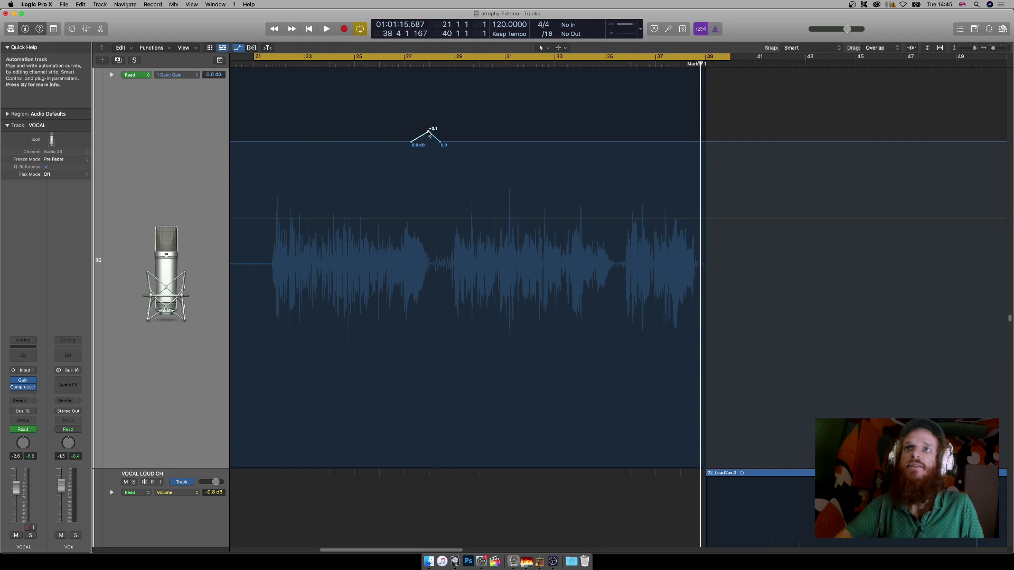
{"action": "left_click_drag", "start_coordinate": [430, 135], "coordinate": [443, 142]}
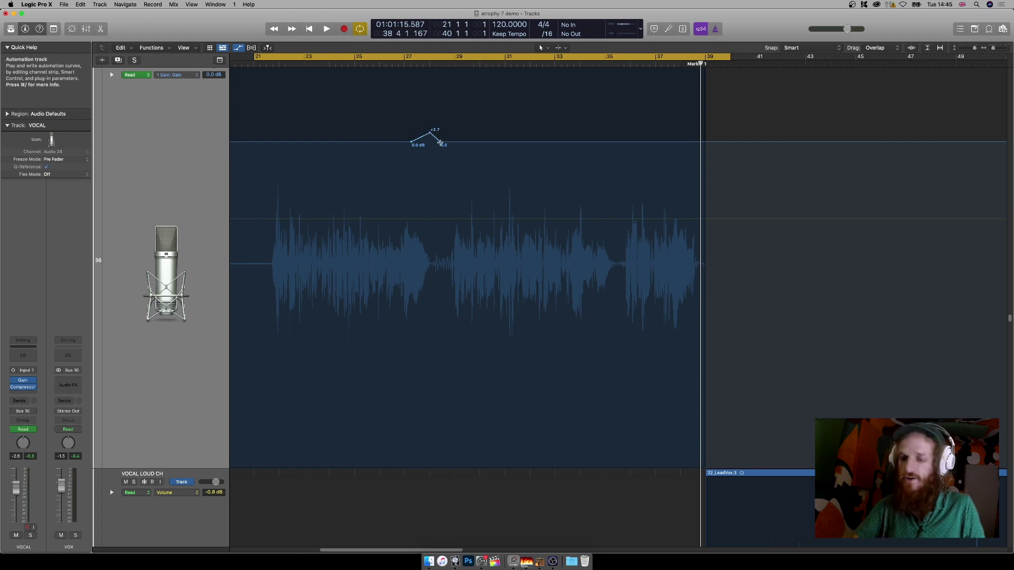
- Flatten the gain automation bump to 0.0 dB and delete its peak and end points
{"action": "left_click_drag", "start_coordinate": [430, 132], "coordinate": [440, 142]}
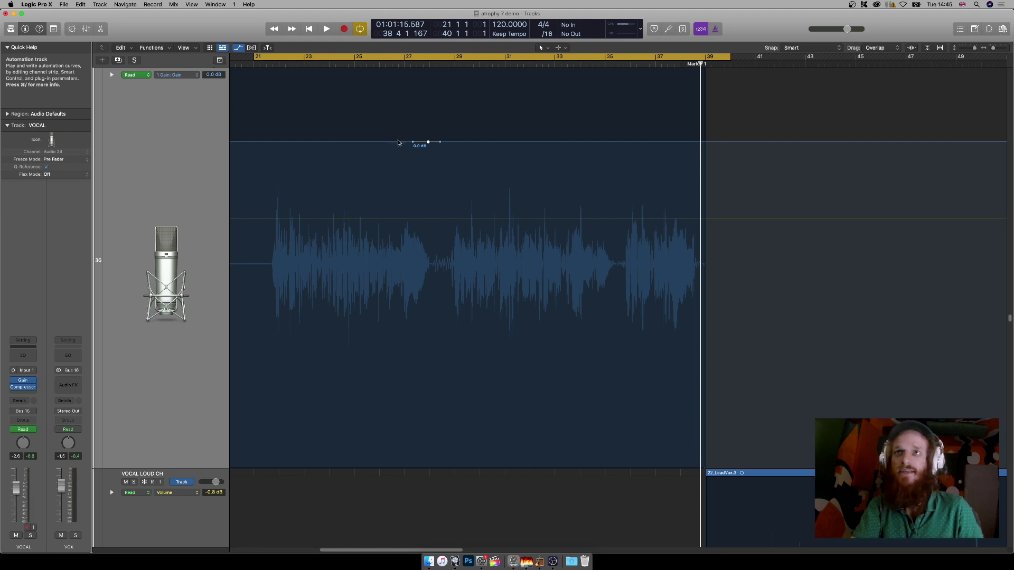
{"action": "left_click", "coordinate": [440, 142]}
{"action": "key", "text": "Delete"}
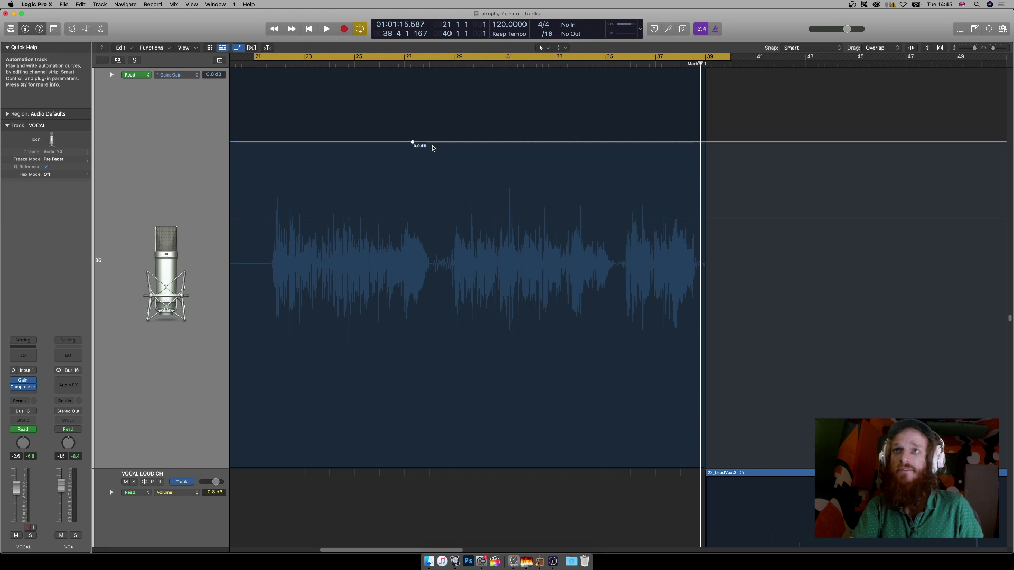